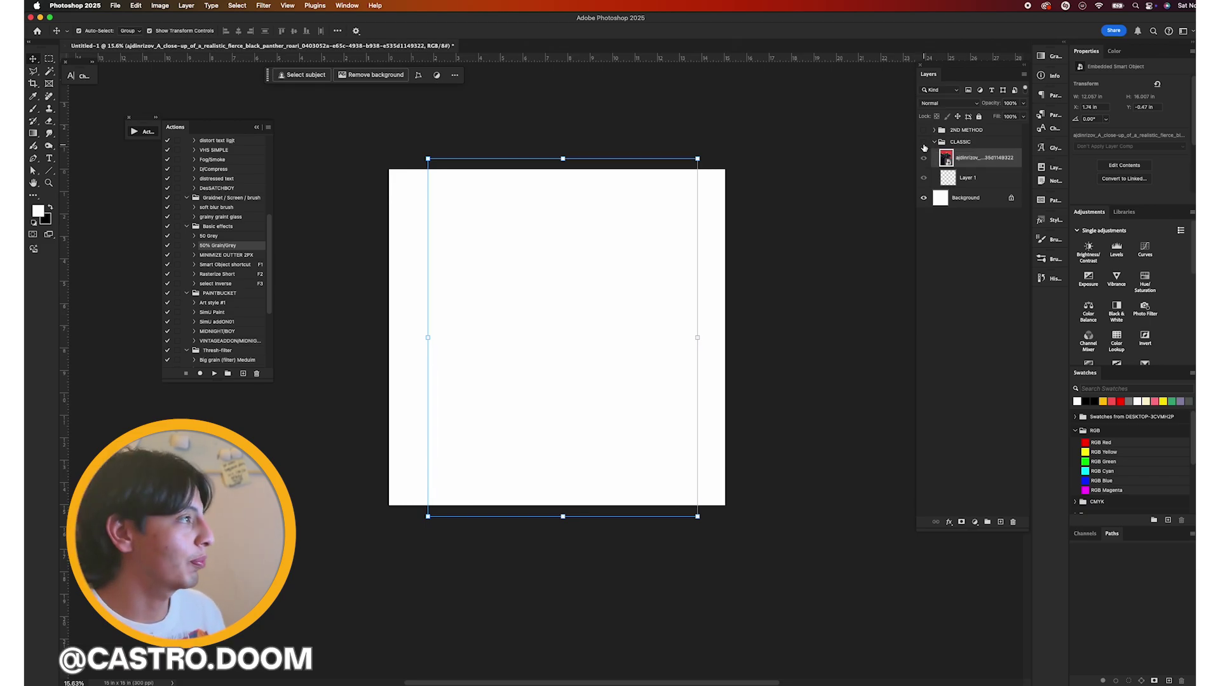
Show the CLASSIC panther group and cover it with a Solid Color fill layer set to 808080 grey.
{"action": "left_click", "coordinate": [924, 143]}
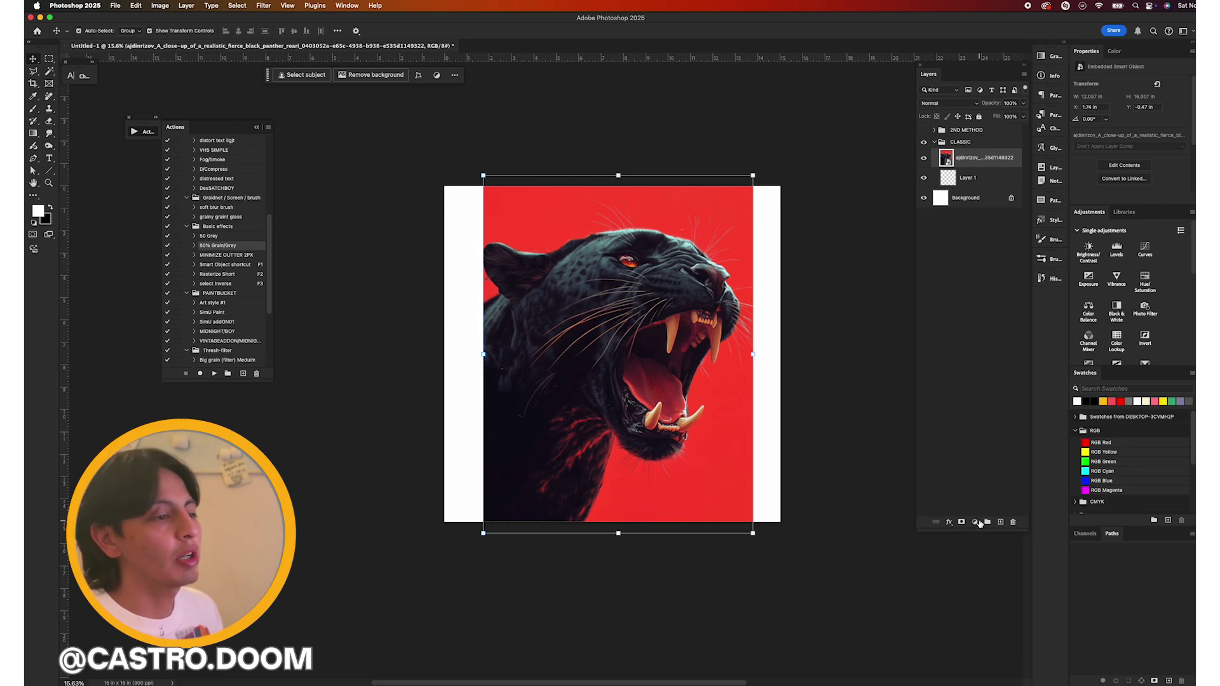
{"action": "left_click", "coordinate": [975, 523]}
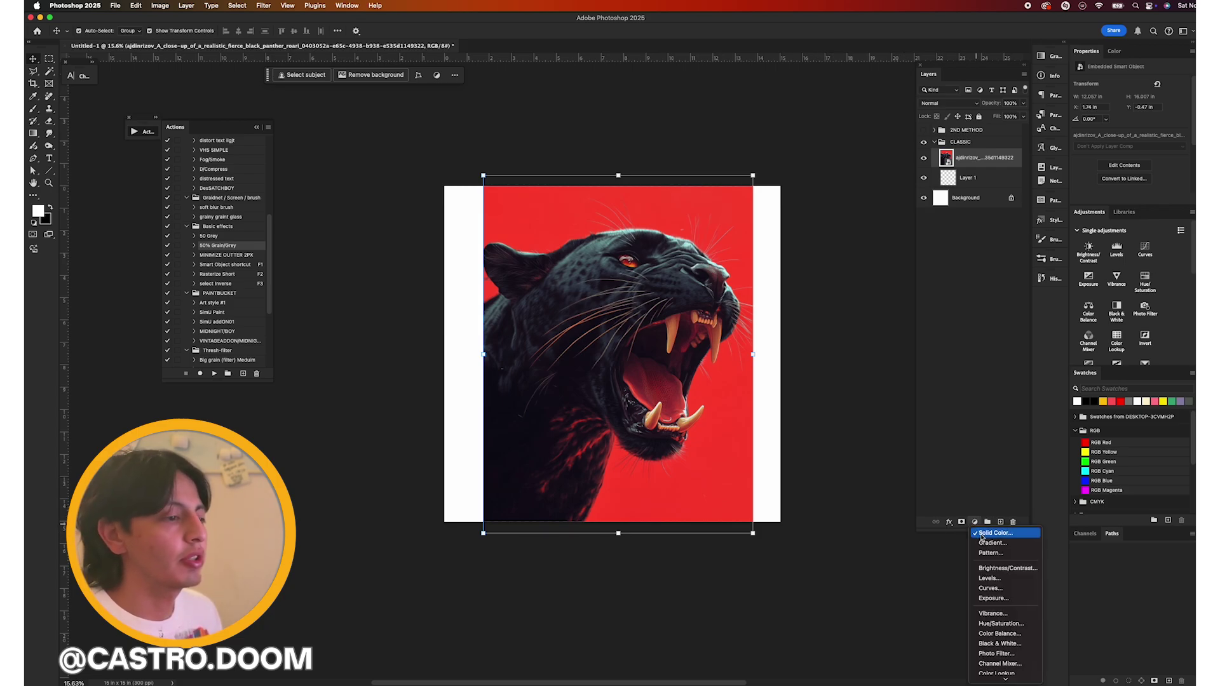
{"action": "left_click", "coordinate": [982, 534]}
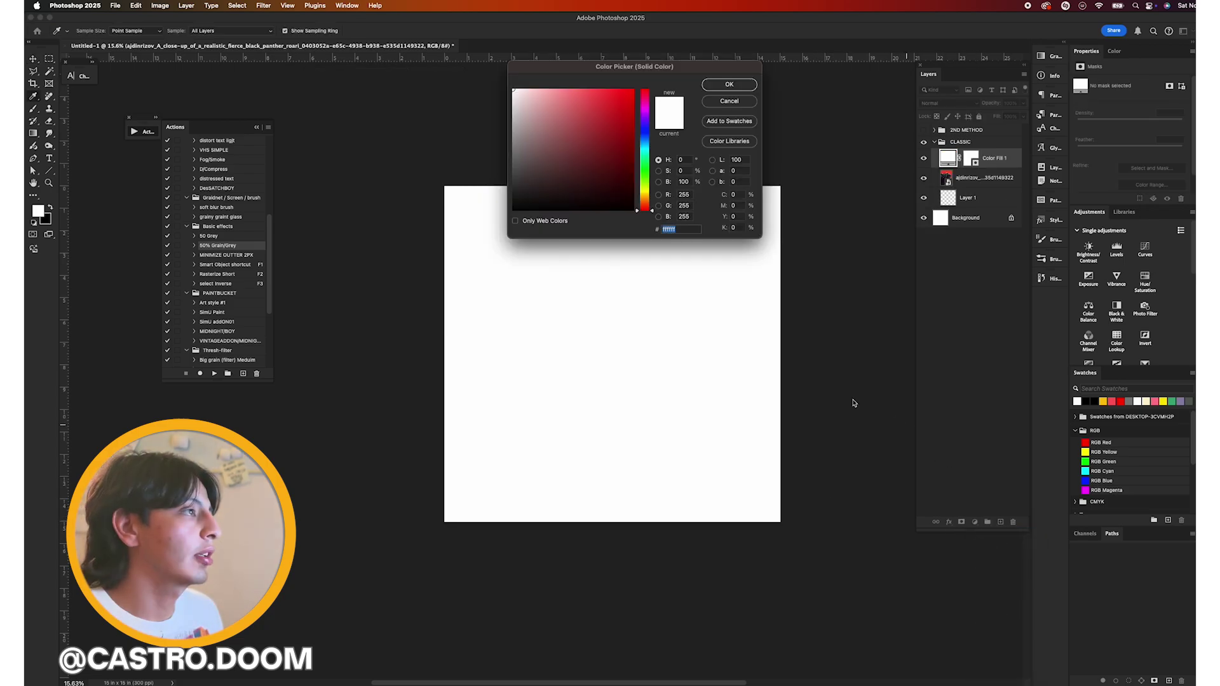
{"action": "left_click_drag", "start_coordinate": [555, 146], "coordinate": [489, 141]}
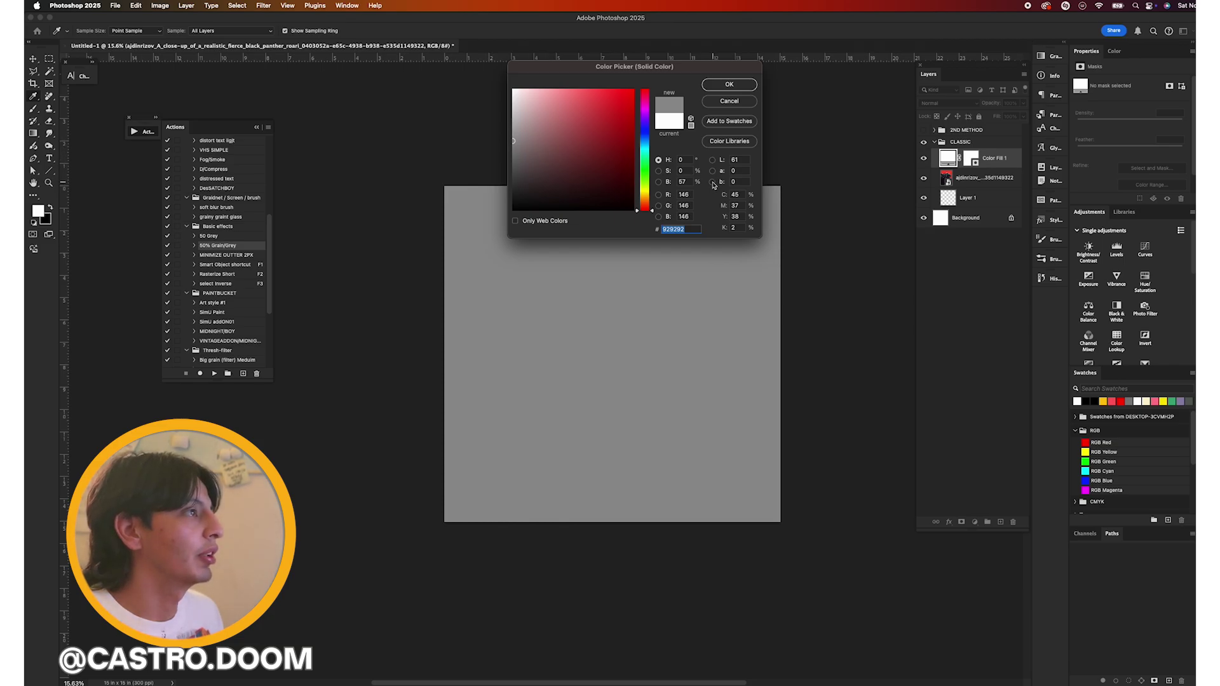
{"action": "type", "text": "50"}
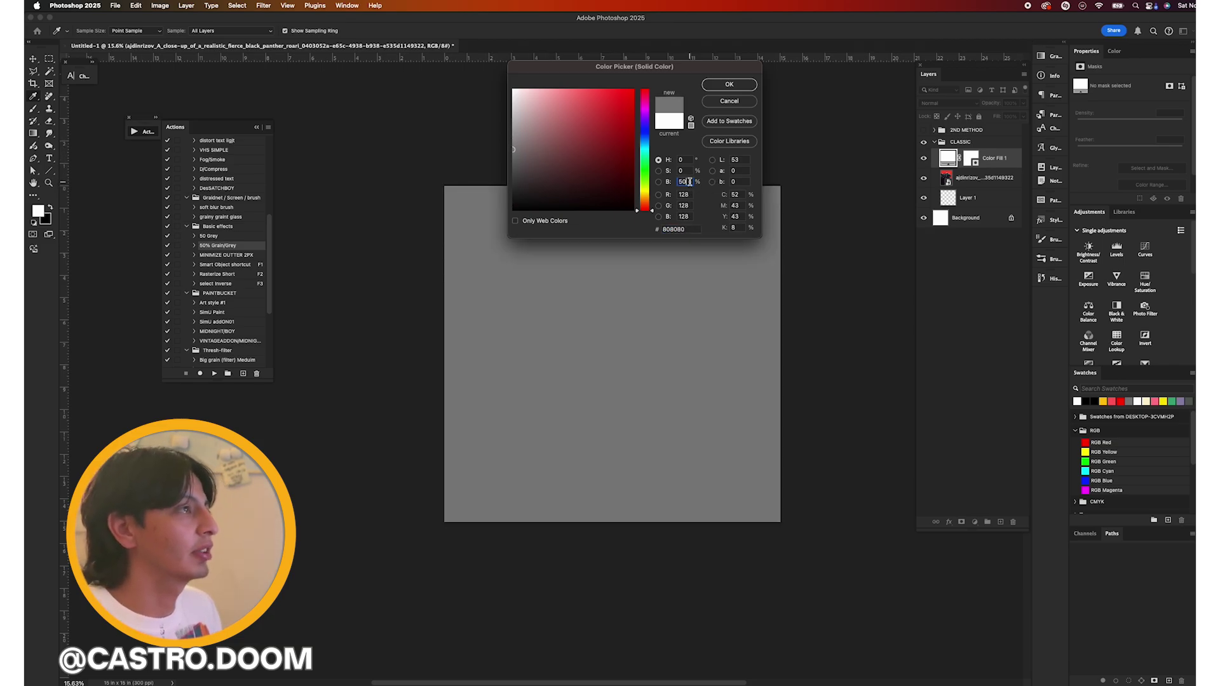
{"action": "left_click", "coordinate": [741, 85]}
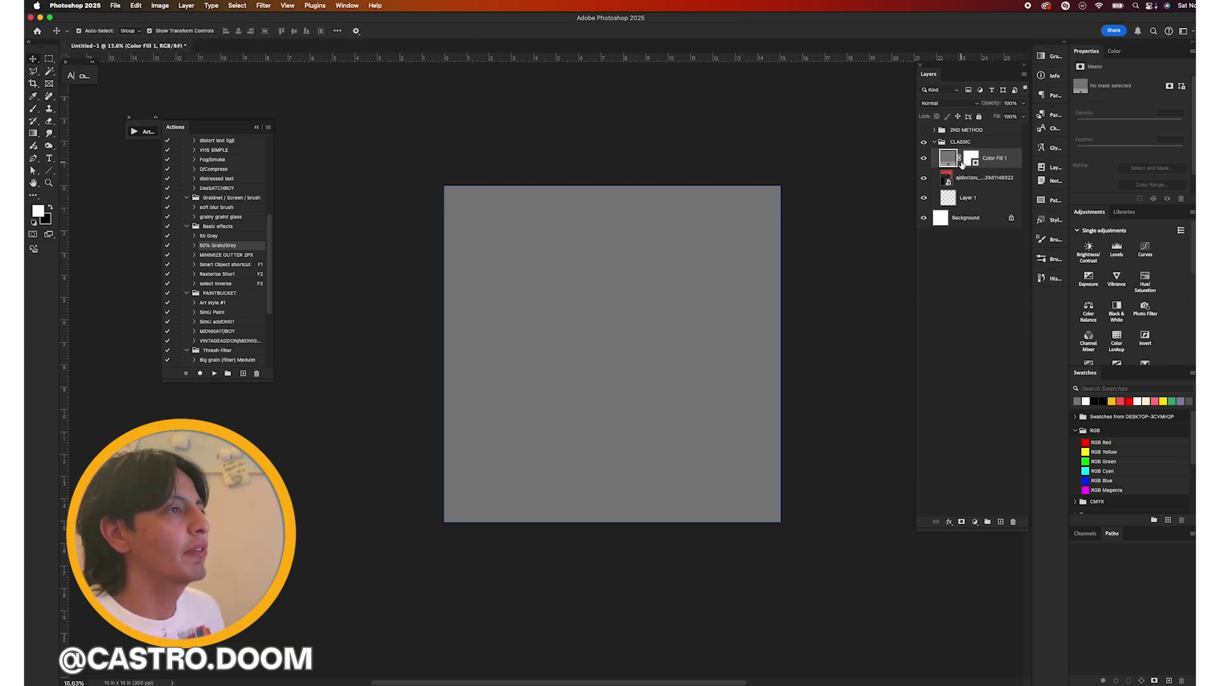
Convert the grey fill to a smart object and apply Camera Raw Filter grain to it.
{"action": "left_click", "coordinate": [259, 7]}
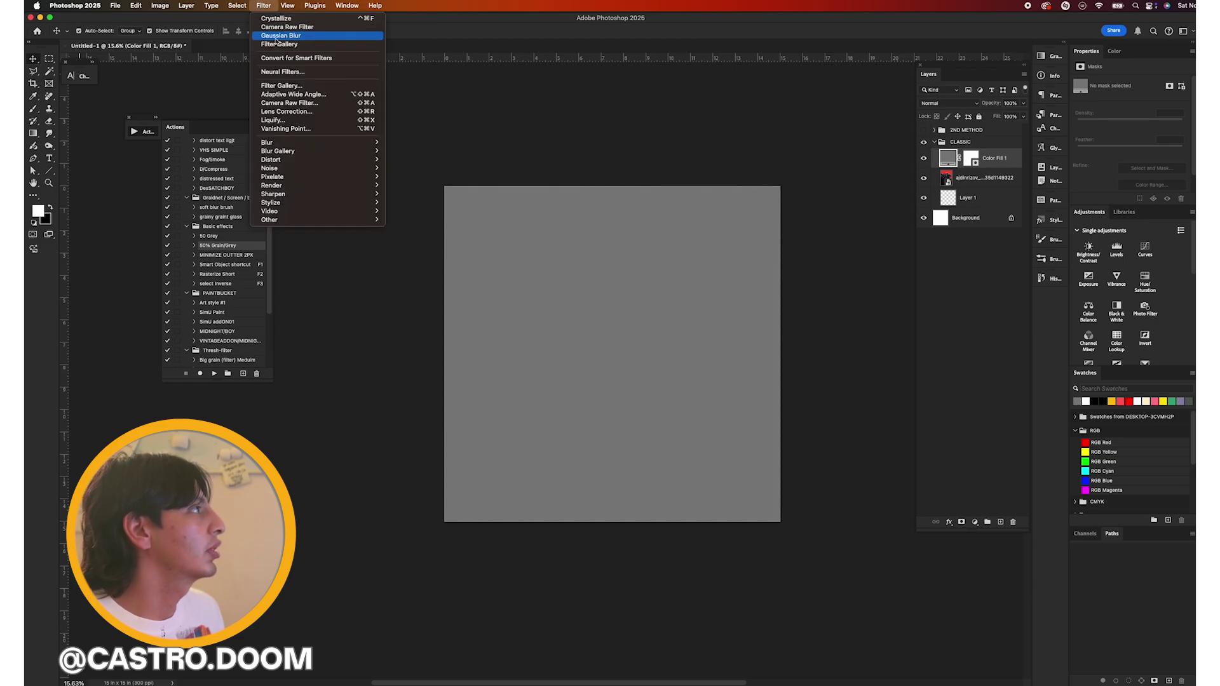
{"action": "left_click", "coordinate": [331, 103]}
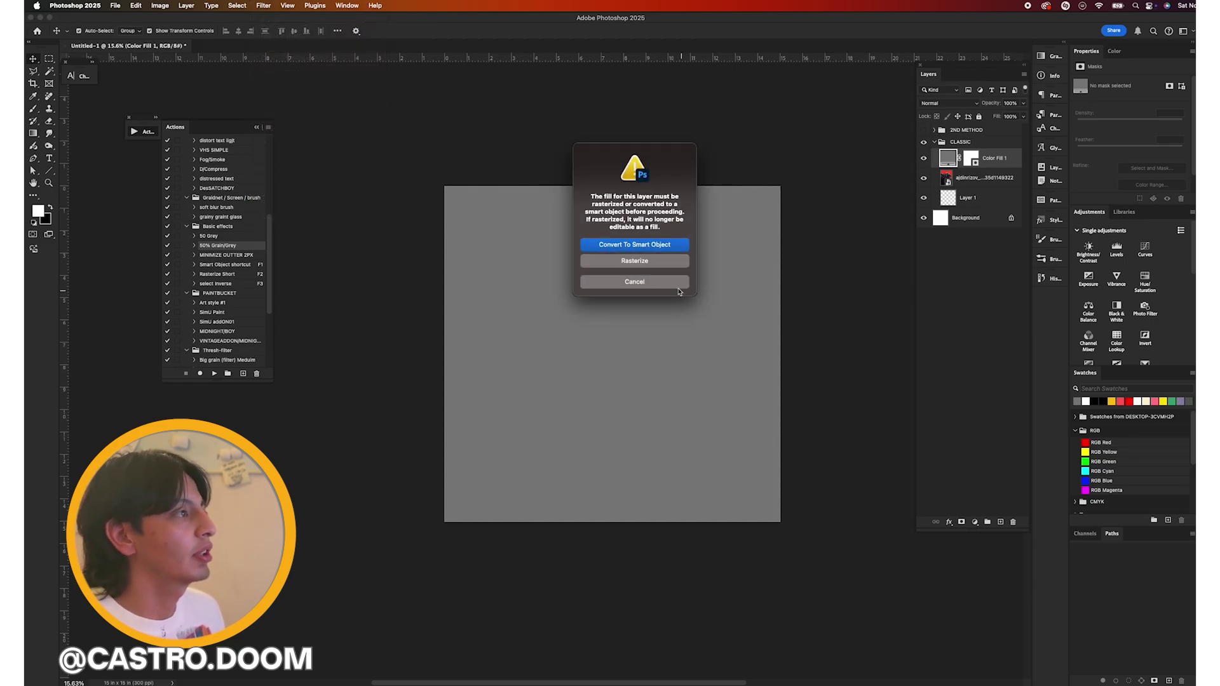
{"action": "left_click", "coordinate": [653, 248]}
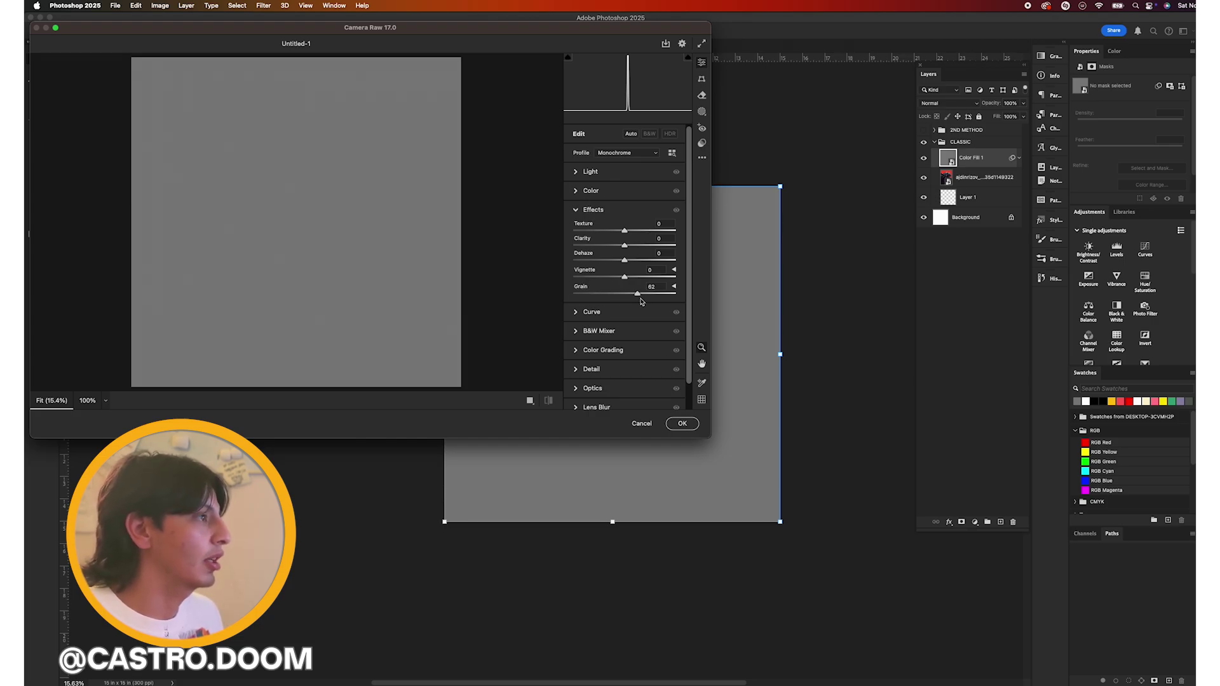
{"action": "left_click", "coordinate": [683, 423]}
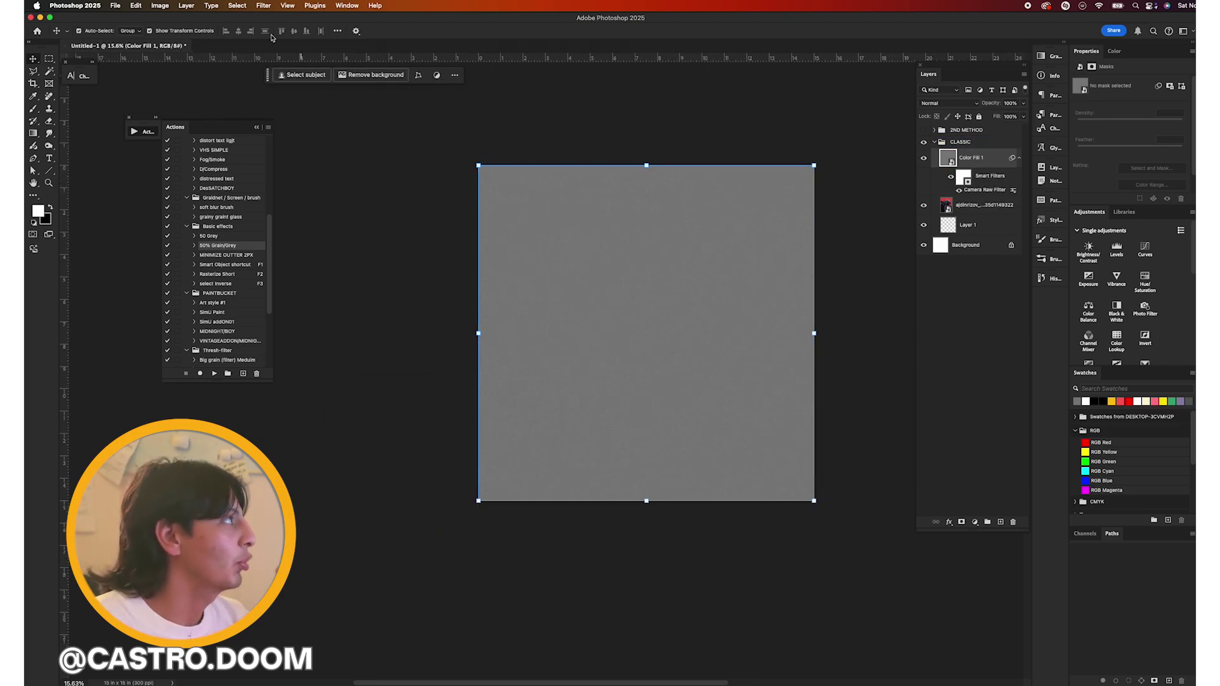
Apply a high-amount Add Noise filter to the grey fill layer.
{"action": "left_click", "coordinate": [261, 6]}
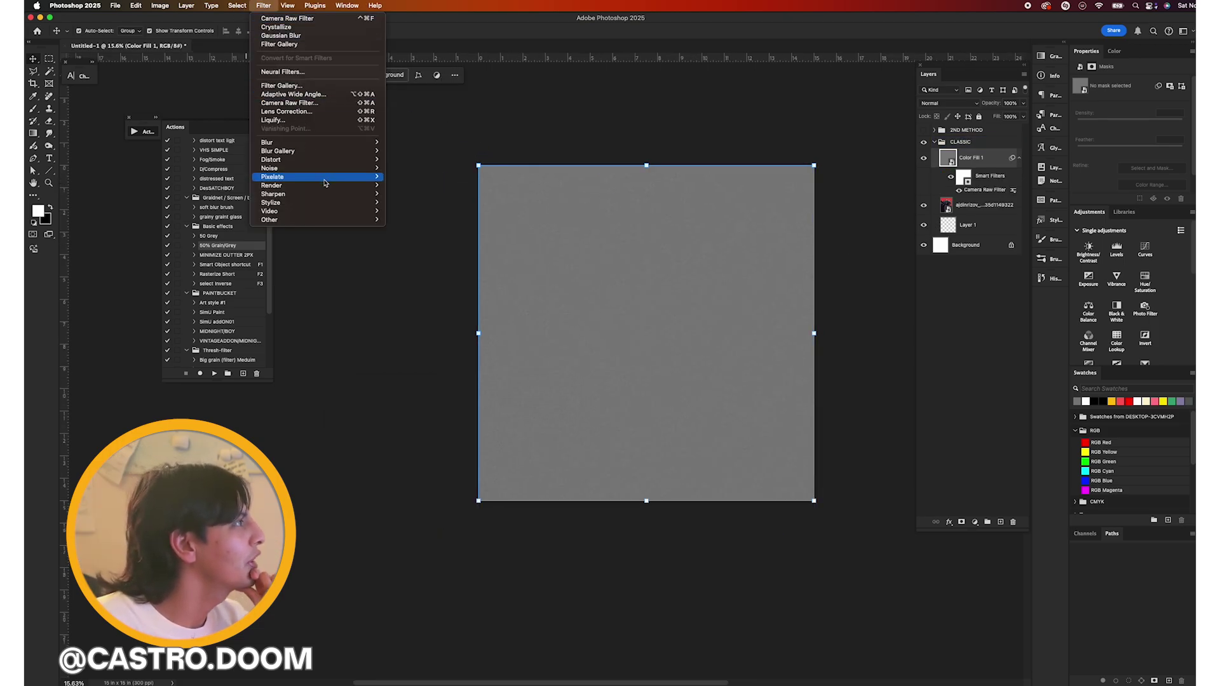
{"action": "mouse_move", "coordinate": [326, 170]}
{"action": "left_click", "coordinate": [412, 168]}
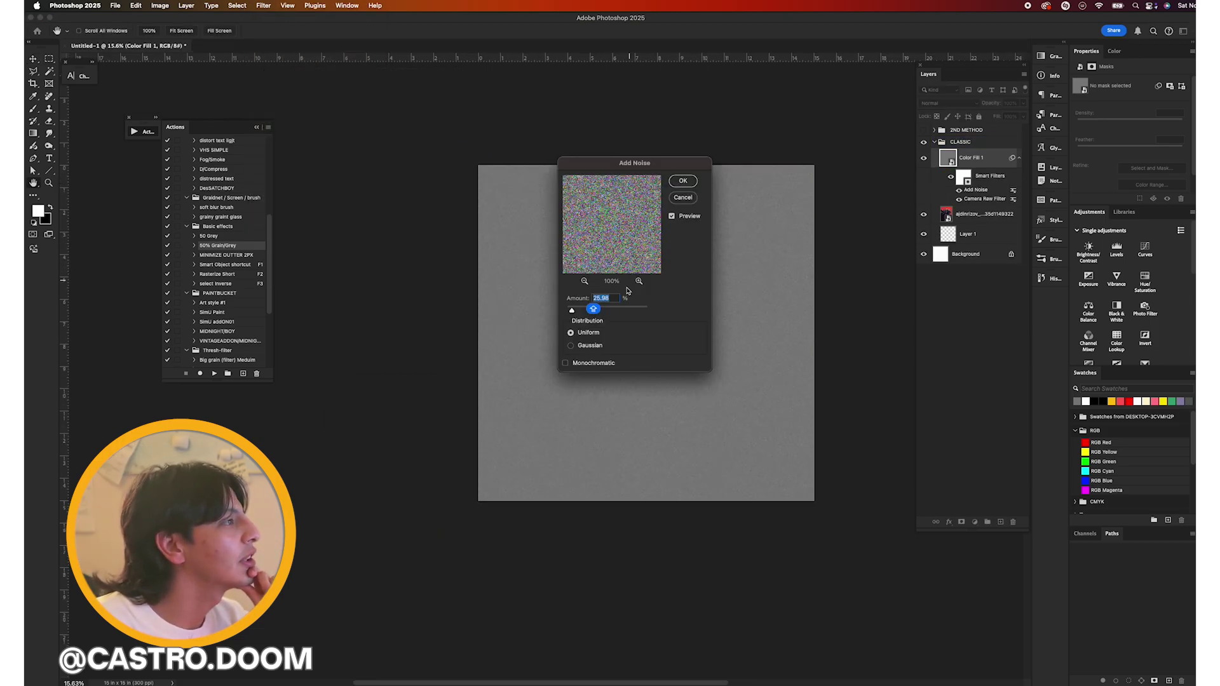
{"action": "left_click", "coordinate": [613, 311]}
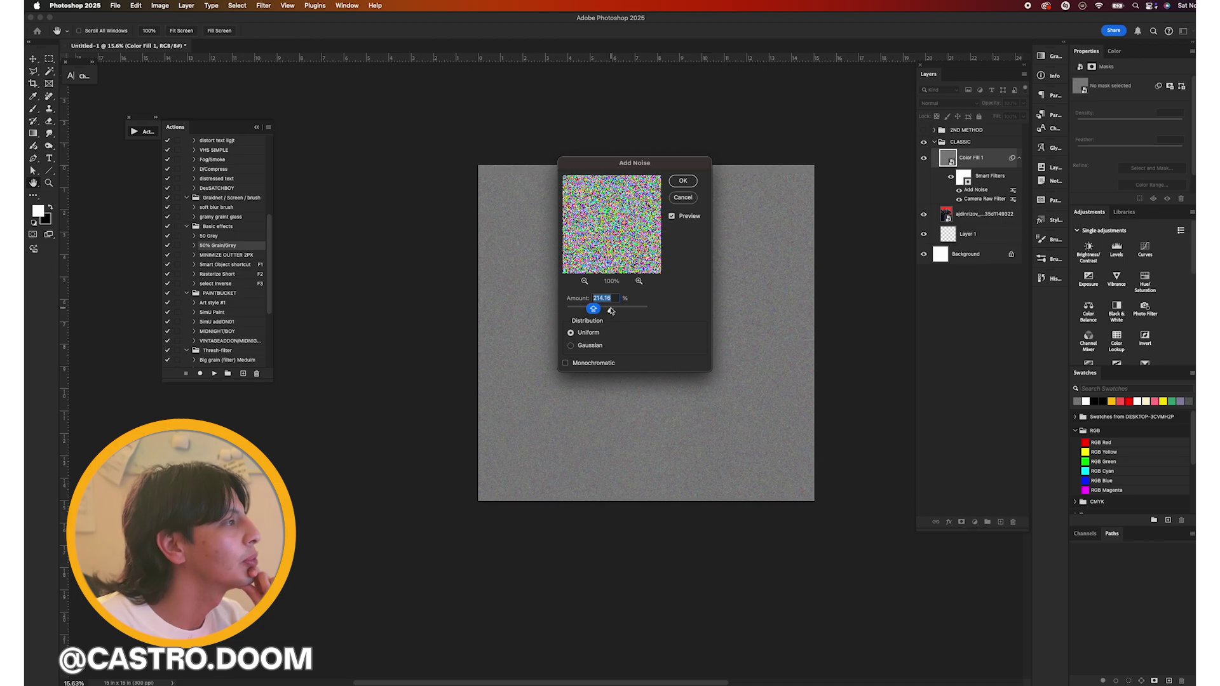
{"action": "left_click", "coordinate": [680, 181]}
{"action": "left_click", "coordinate": [978, 221]}
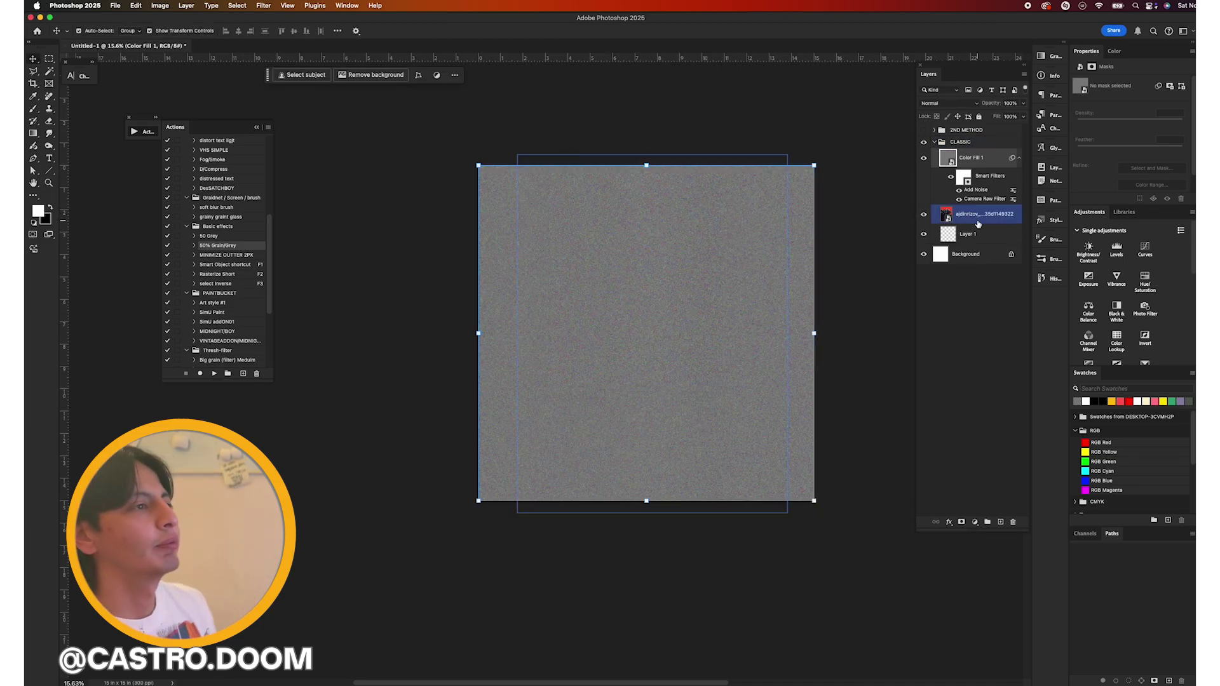
Add a Threshold adjustment layer above the panther.
{"action": "left_click", "coordinate": [978, 382]}
{"action": "left_click", "coordinate": [977, 522]}
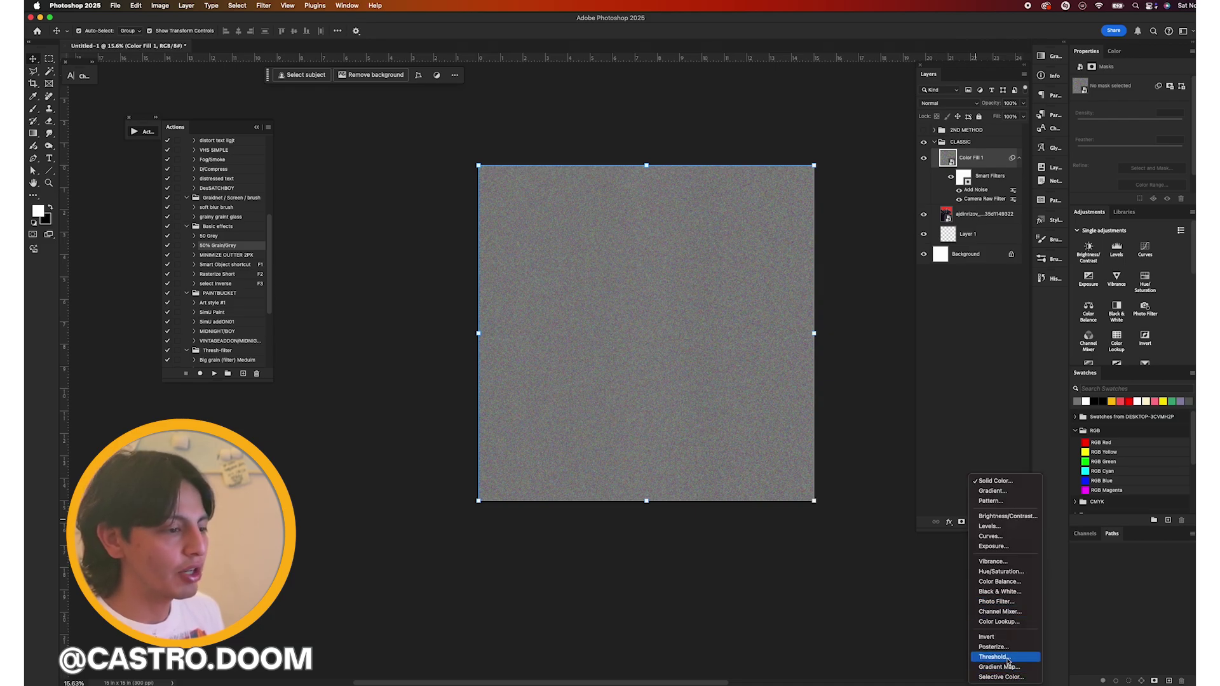
{"action": "left_click", "coordinate": [1010, 657]}
{"action": "mouse_move", "coordinate": [974, 163]}
{"action": "left_mouse_down"}
{"action": "mouse_move", "coordinate": [953, 181]}
{"action": "mouse_move", "coordinate": [989, 165]}
{"action": "left_mouse_up"}
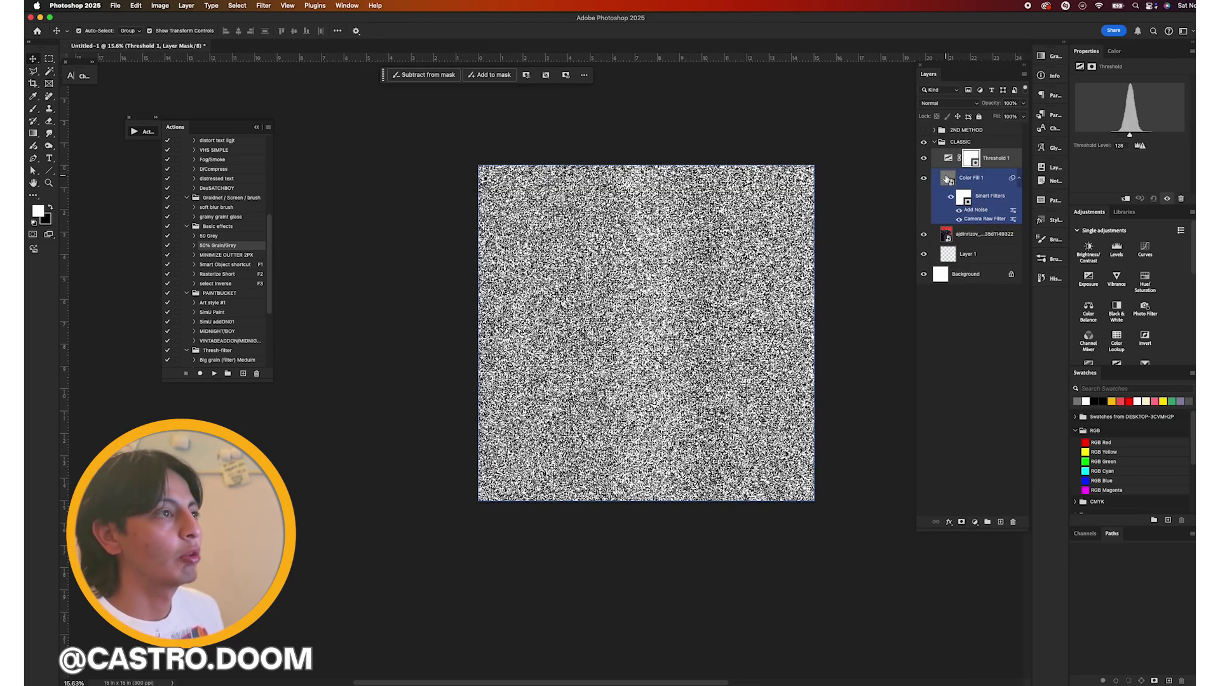
Set the Color Fill 1 layer's blend mode to Overlay.
{"action": "left_click", "coordinate": [947, 180]}
{"action": "left_click", "coordinate": [951, 103]}
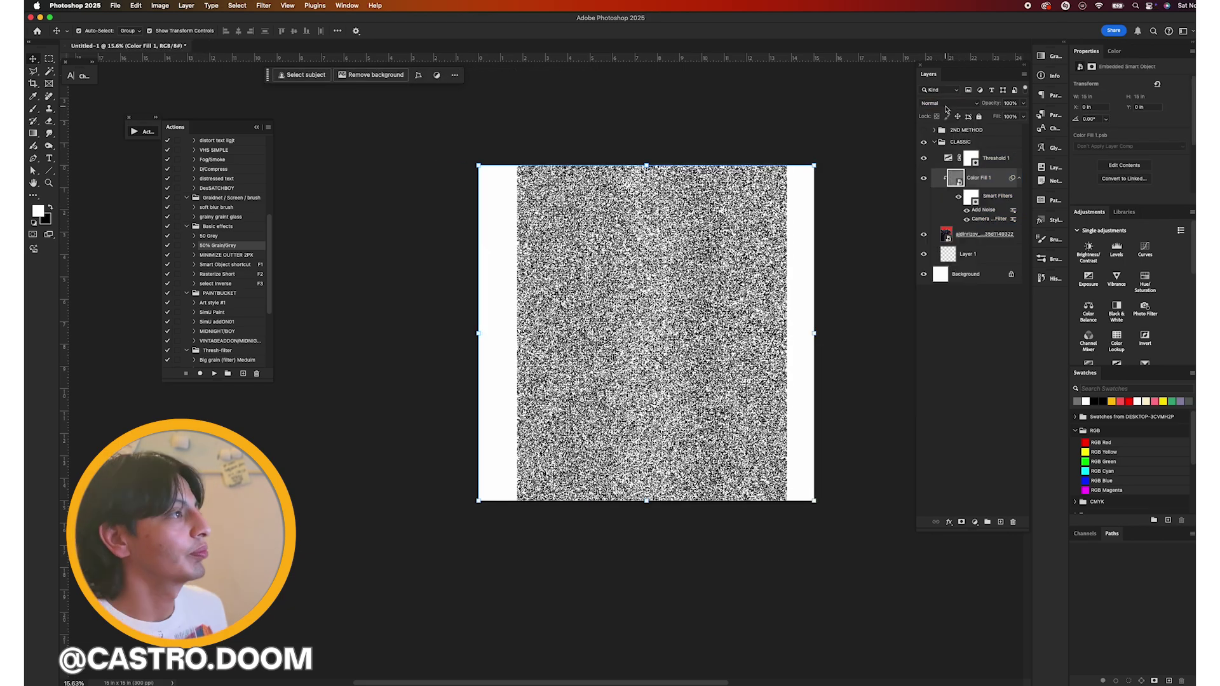
{"action": "left_click", "coordinate": [946, 107]}
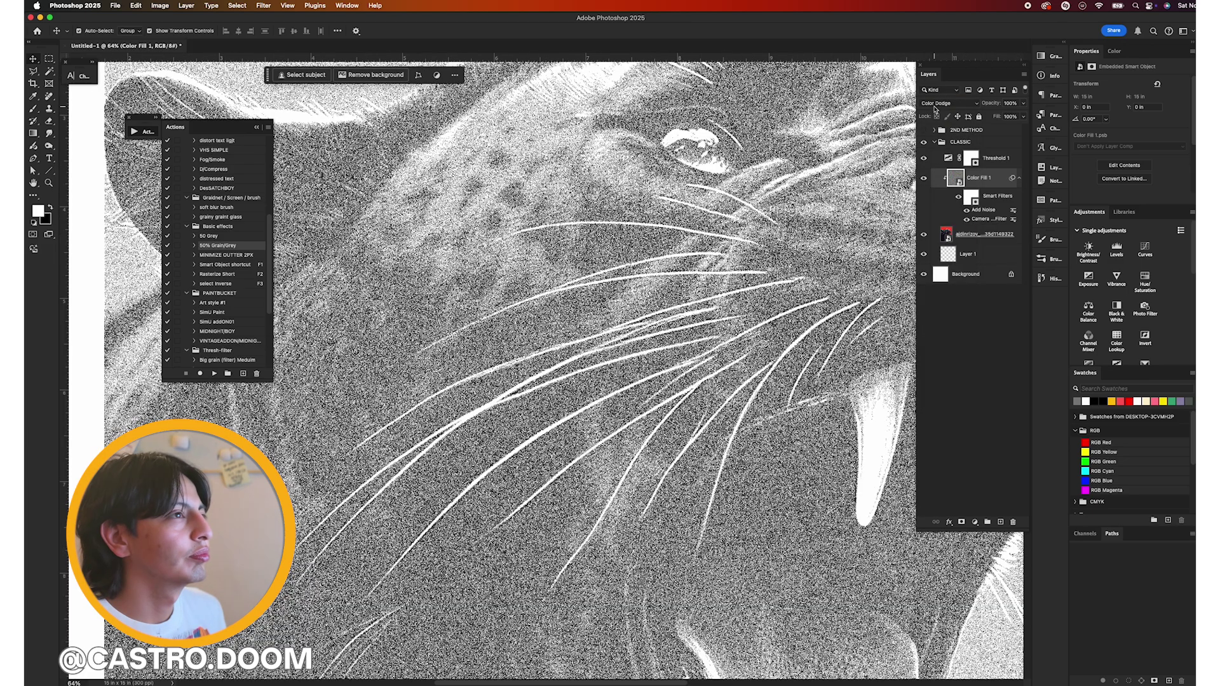
{"action": "left_click", "coordinate": [938, 107]}
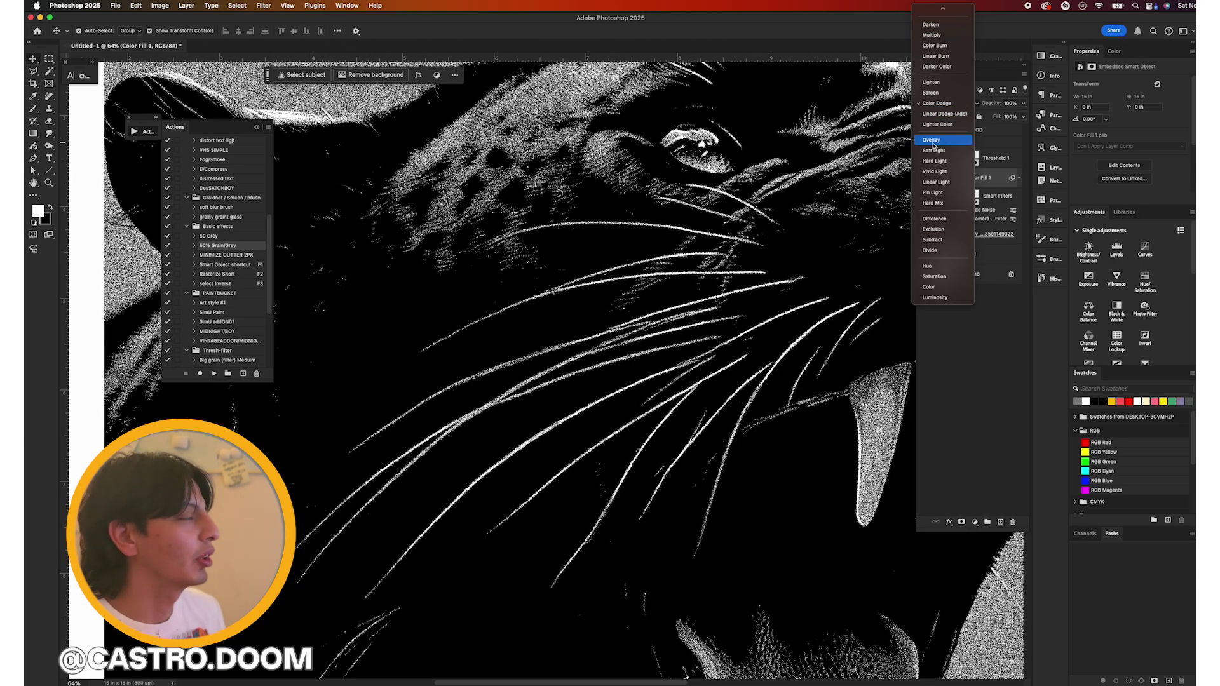
{"action": "left_click", "coordinate": [932, 141]}
{"action": "key", "text": "super+0"}
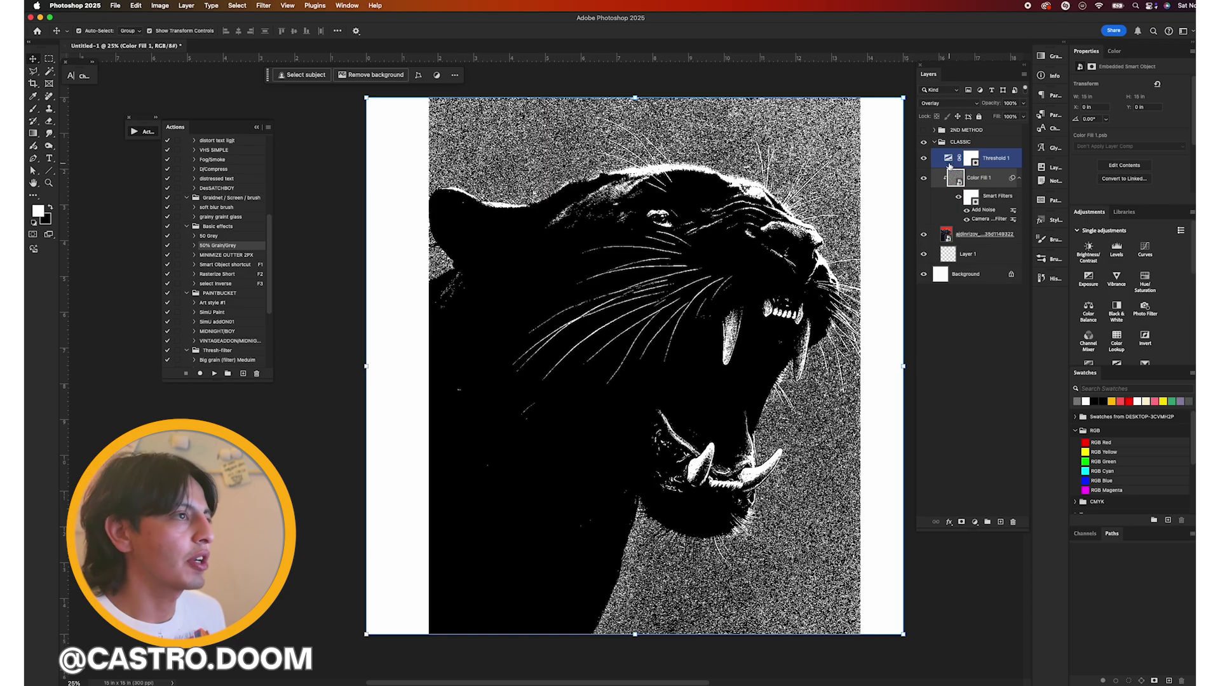
Lower the Threshold level so the panther appears in stark black-and-white.
{"action": "left_click", "coordinate": [949, 165]}
{"action": "left_click_drag", "start_coordinate": [1129, 136], "coordinate": [1096, 136]}
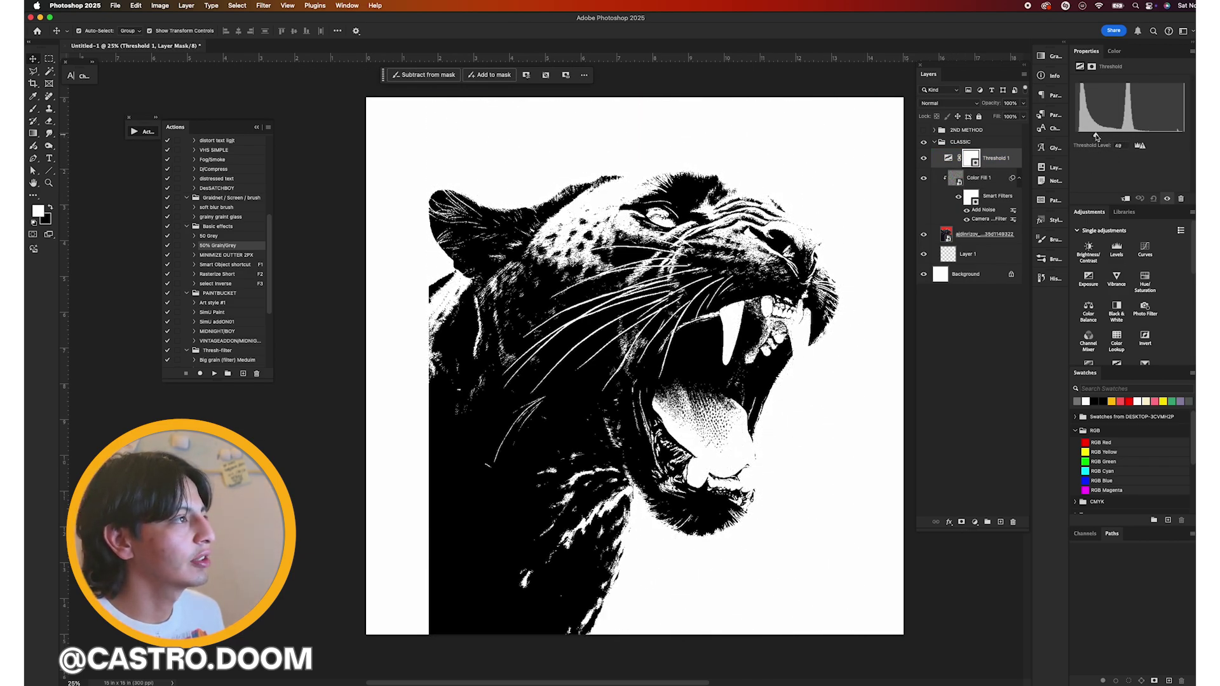
{"action": "left_click", "coordinate": [954, 177]}
{"action": "left_click", "coordinate": [975, 521]}
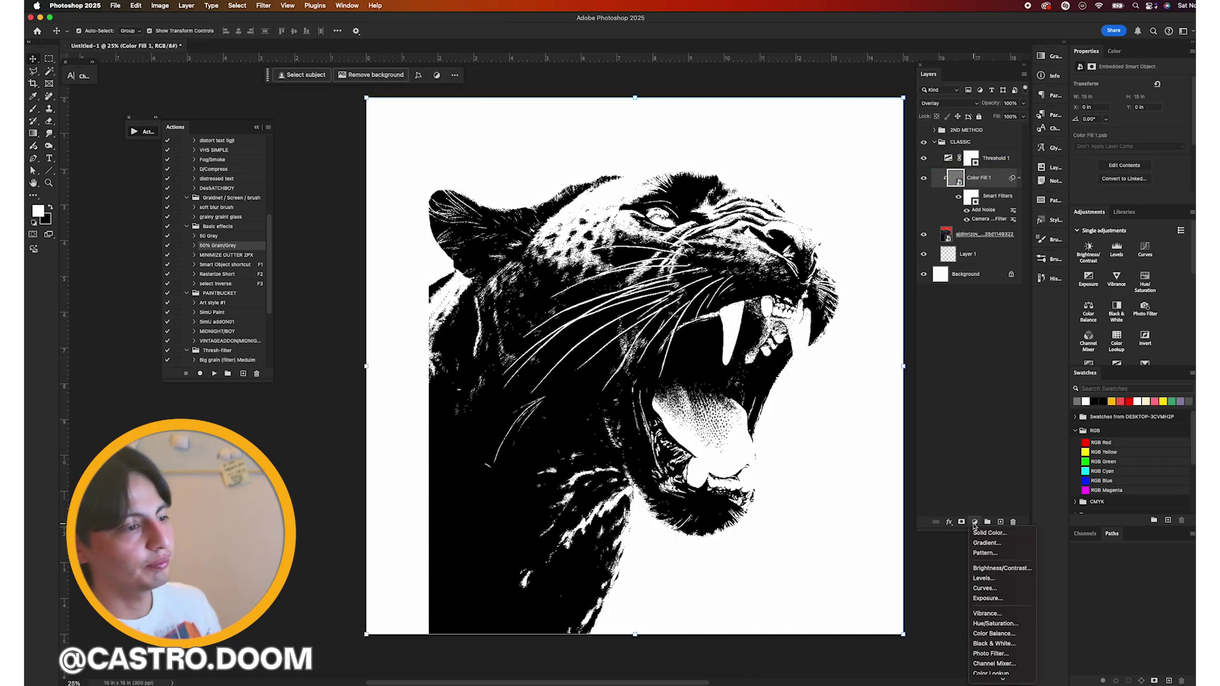
Add an Exposure adjustment raised to +3.24 and invert its mask to black.
{"action": "left_click", "coordinate": [999, 598]}
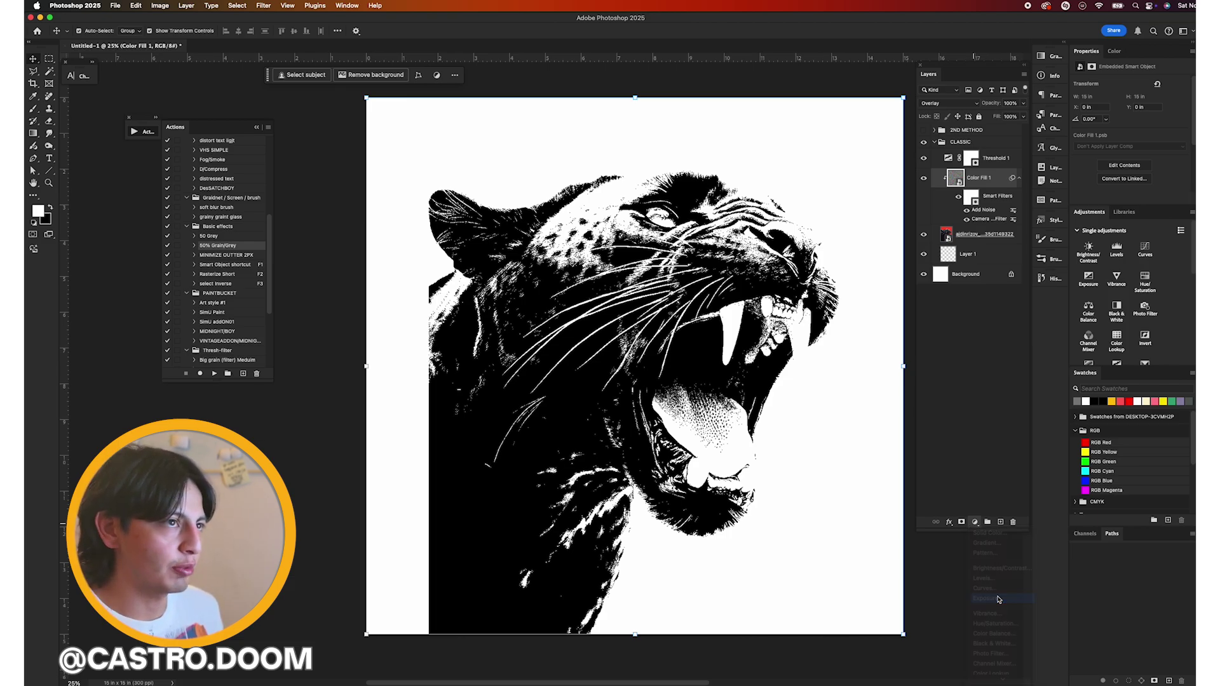
{"action": "left_click_drag", "start_coordinate": [1129, 109], "coordinate": [1155, 106]}
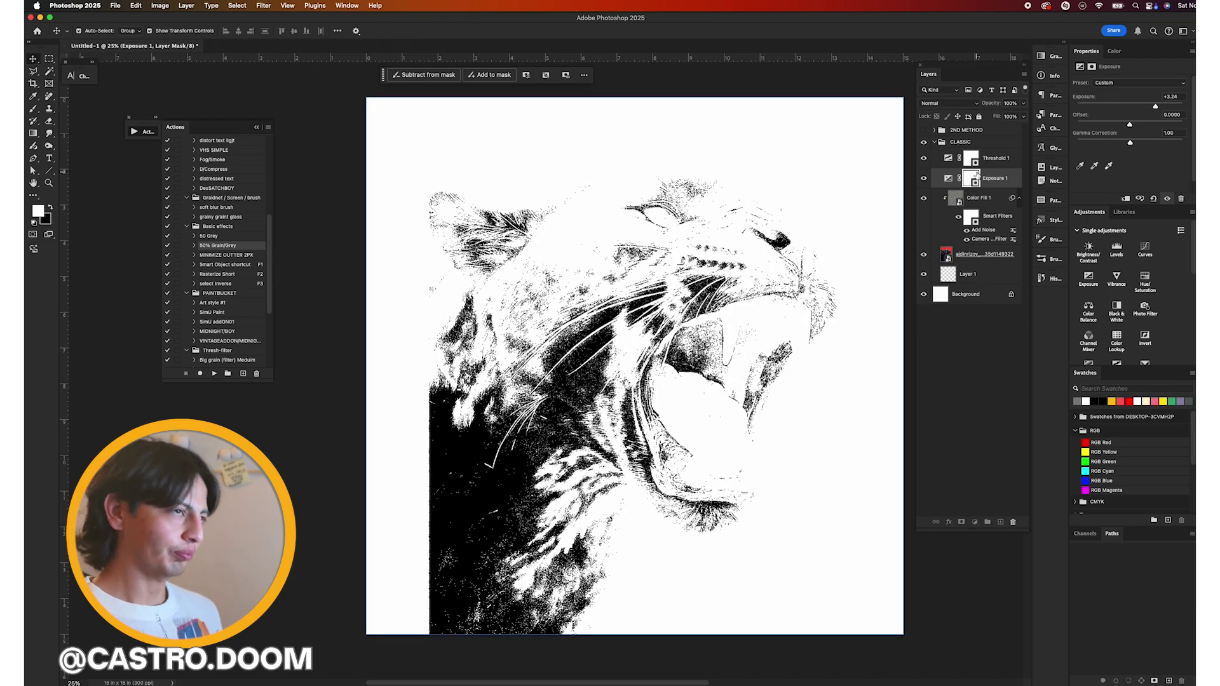
{"action": "left_click", "coordinate": [975, 181]}
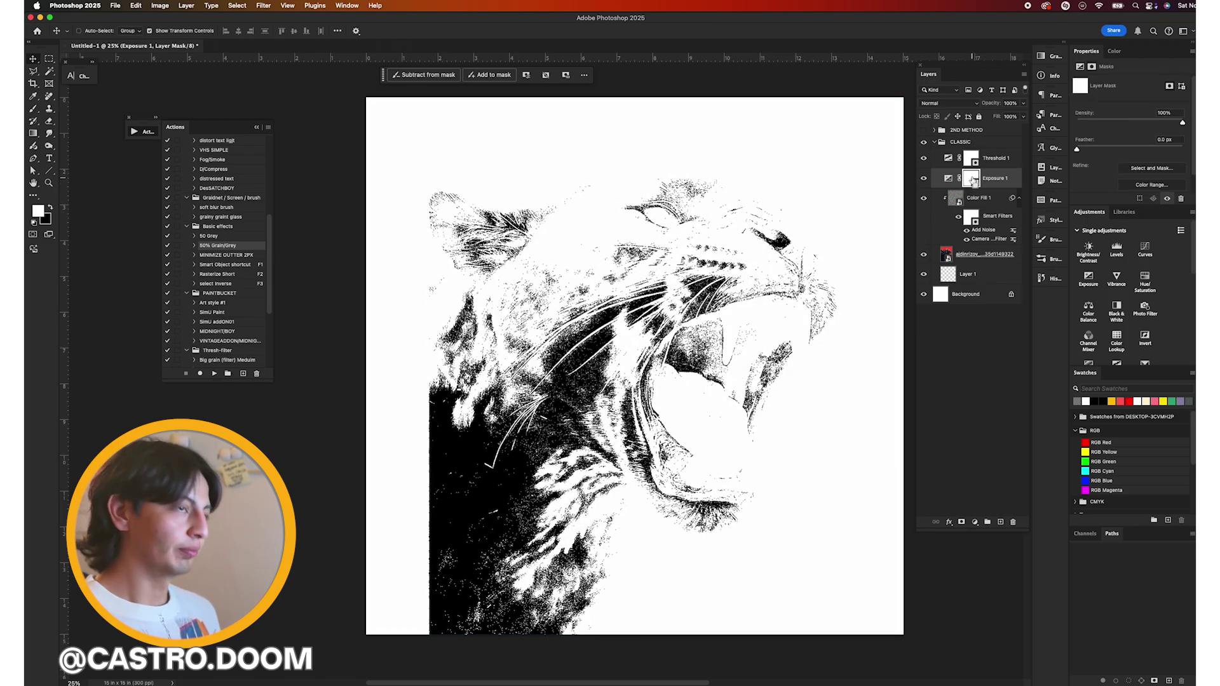
{"action": "key", "text": "super+i"}
{"action": "left_click", "coordinate": [750, 270]}
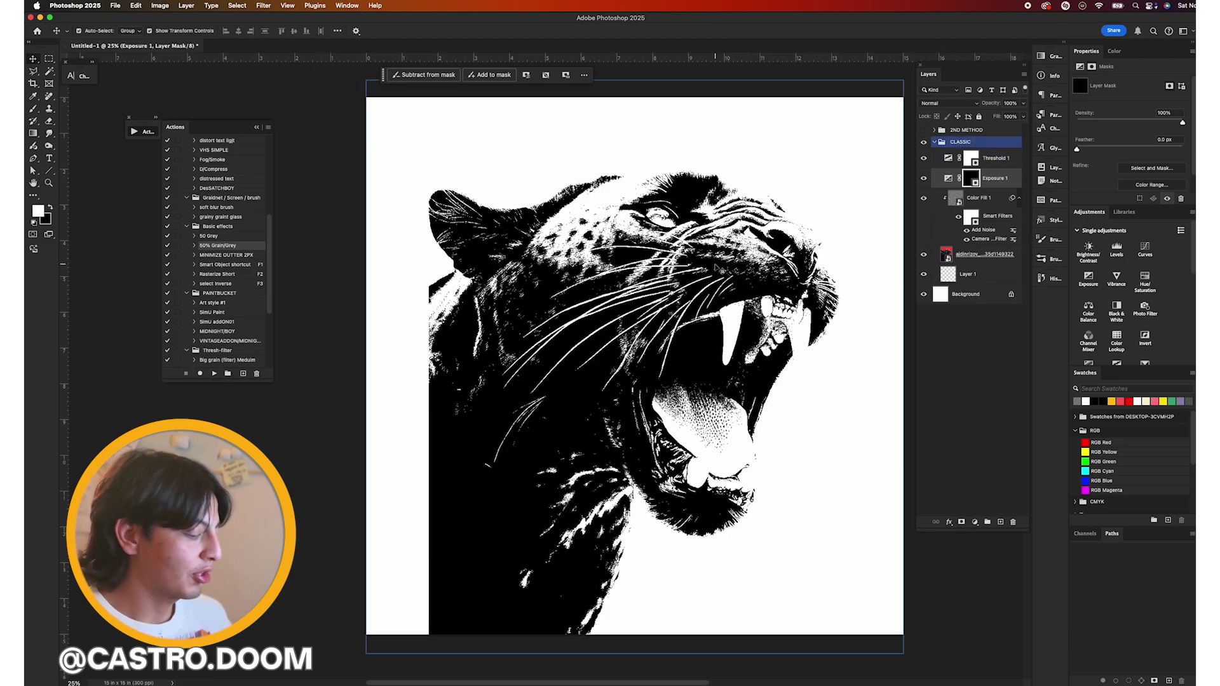
{"action": "left_click", "coordinate": [372, 206]}
Try a smaller brush on the Exposure 1 mask, then undo and re-invert the mask.
{"action": "left_click", "coordinate": [34, 110]}
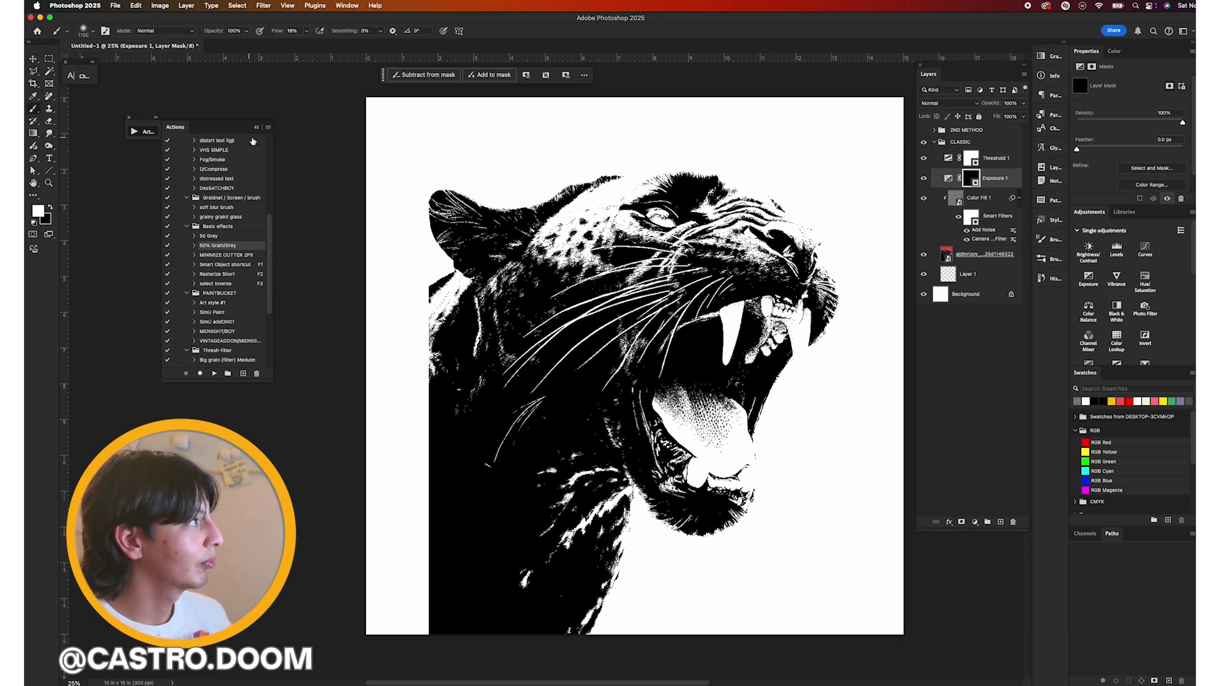
{"action": "key", "text": "bracketleft"}
{"action": "key", "text": "bracketleft"}
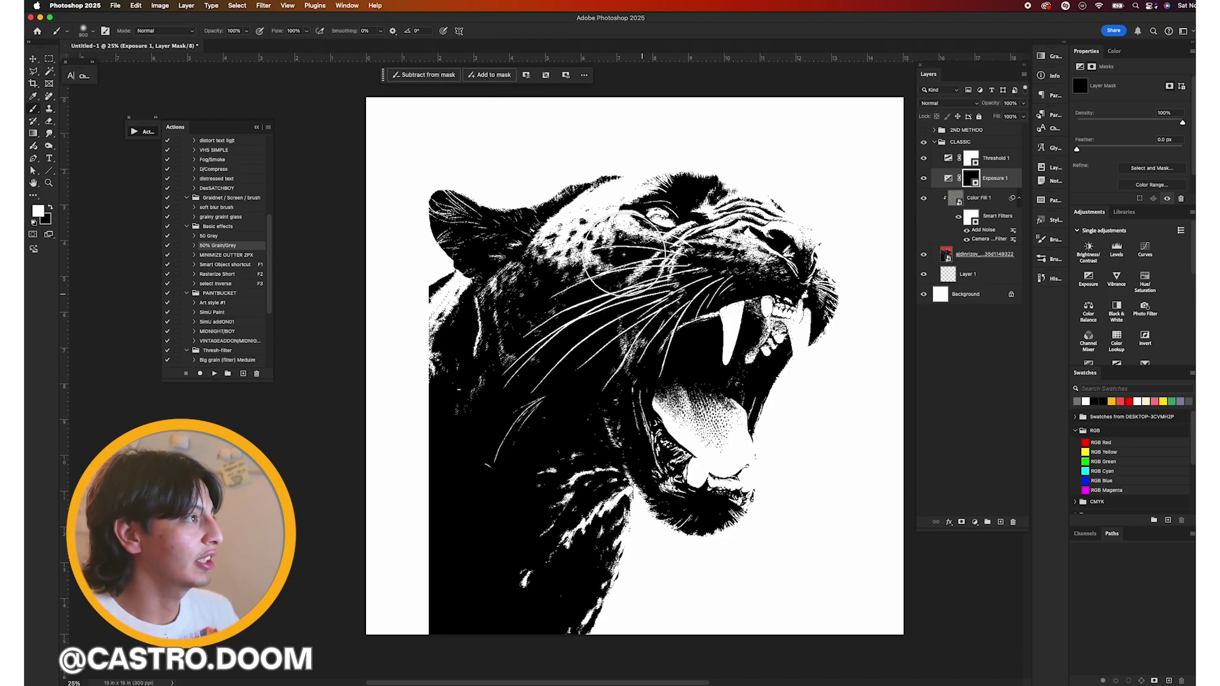
{"action": "mouse_move", "coordinate": [636, 226]}
{"action": "left_mouse_down"}
{"action": "mouse_move", "coordinate": [558, 403]}
{"action": "mouse_move", "coordinate": [652, 213]}
{"action": "mouse_move", "coordinate": [775, 255]}
{"action": "mouse_move", "coordinate": [737, 356]}
{"action": "left_mouse_up"}
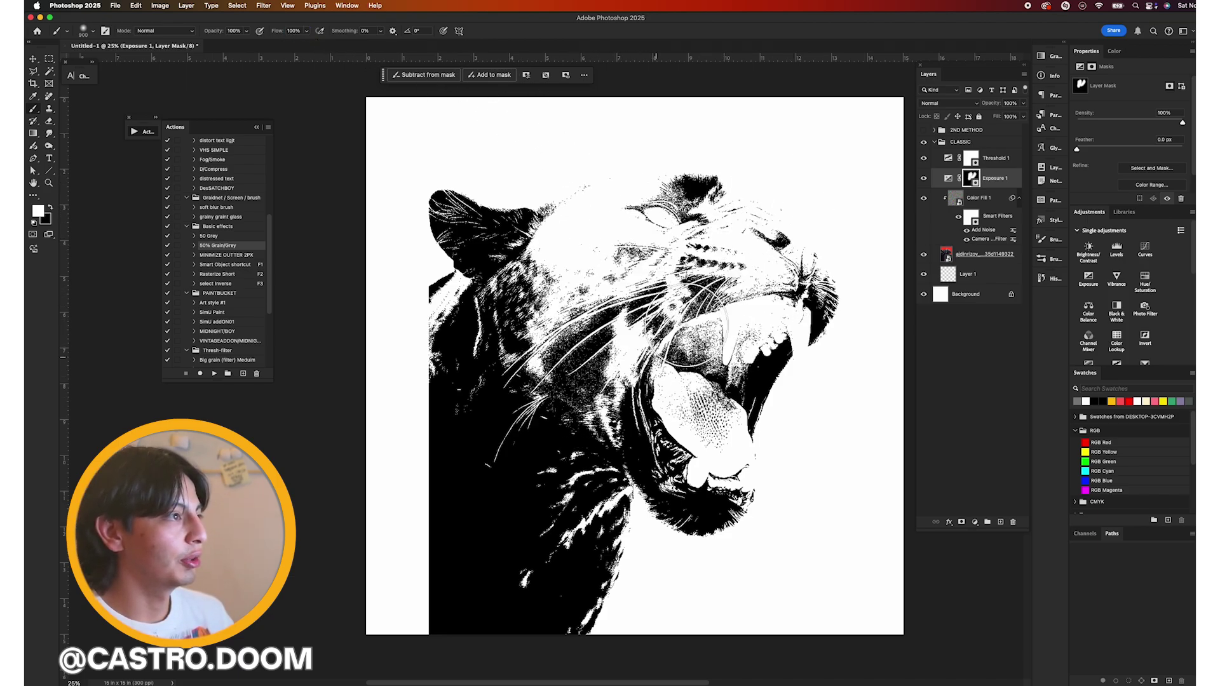
{"action": "key", "text": "super+z"}
{"action": "key", "text": "super+z"}
{"action": "key", "text": "super+z"}
{"action": "key", "text": "super+z"}
{"action": "key", "text": "super+z"}
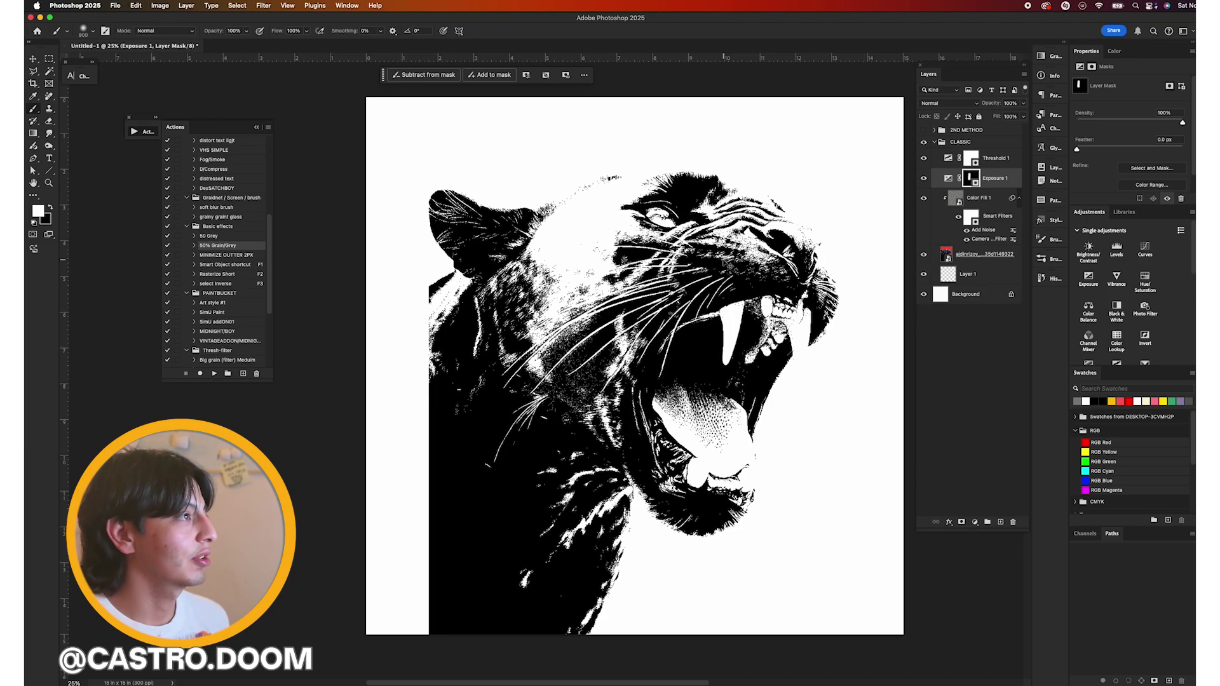
{"action": "key", "text": "super+i"}
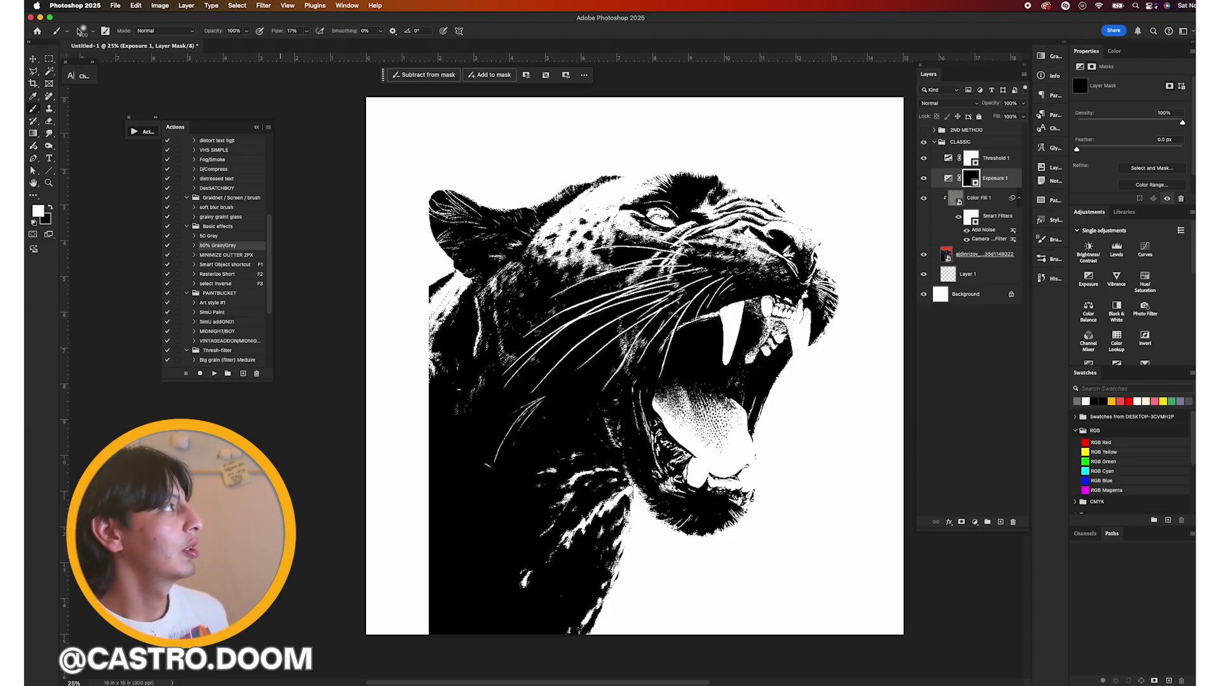
Set a 0%-hardness soft brush and paint white over the panther's neck and cheek.
{"action": "left_click", "coordinate": [93, 32]}
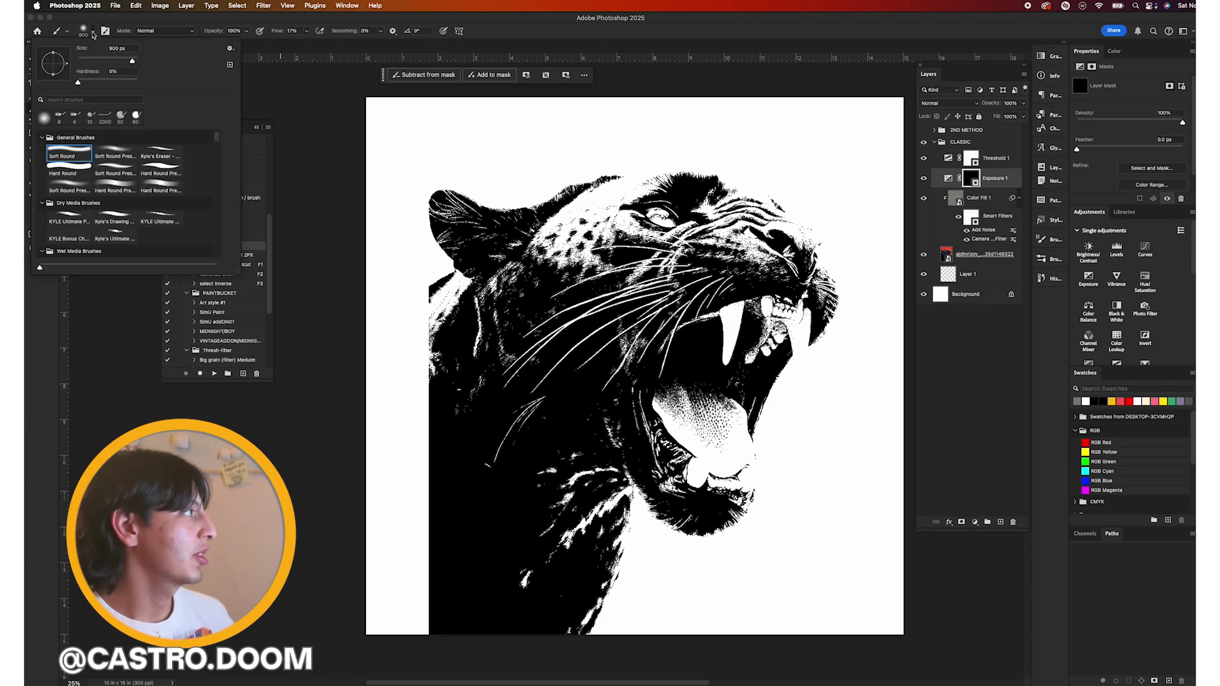
{"action": "left_click", "coordinate": [77, 83]}
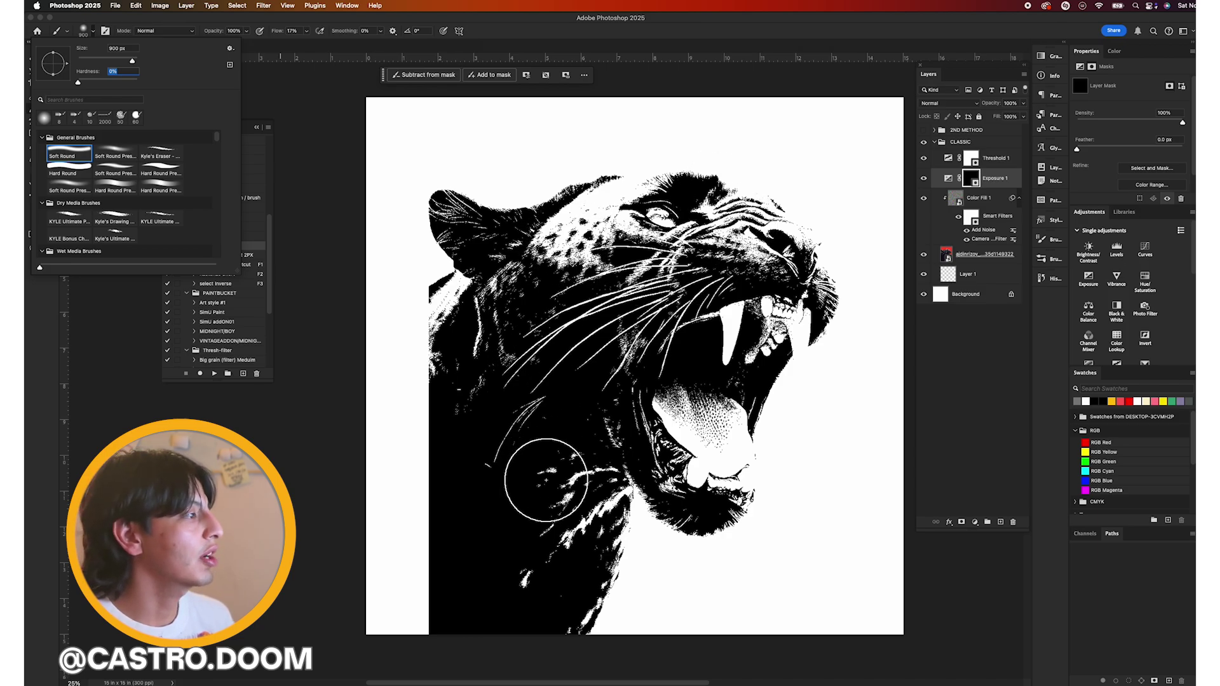
{"action": "mouse_move", "coordinate": [548, 486]}
{"action": "left_mouse_down"}
{"action": "mouse_move", "coordinate": [508, 586]}
{"action": "mouse_move", "coordinate": [506, 512]}
{"action": "mouse_move", "coordinate": [475, 416]}
{"action": "left_mouse_up"}
{"action": "mouse_move", "coordinate": [435, 321]}
{"action": "left_mouse_down"}
{"action": "mouse_move", "coordinate": [463, 571]}
{"action": "mouse_move", "coordinate": [490, 354]}
{"action": "mouse_move", "coordinate": [567, 315]}
{"action": "mouse_move", "coordinate": [617, 385]}
{"action": "mouse_move", "coordinate": [643, 286]}
{"action": "left_mouse_up"}
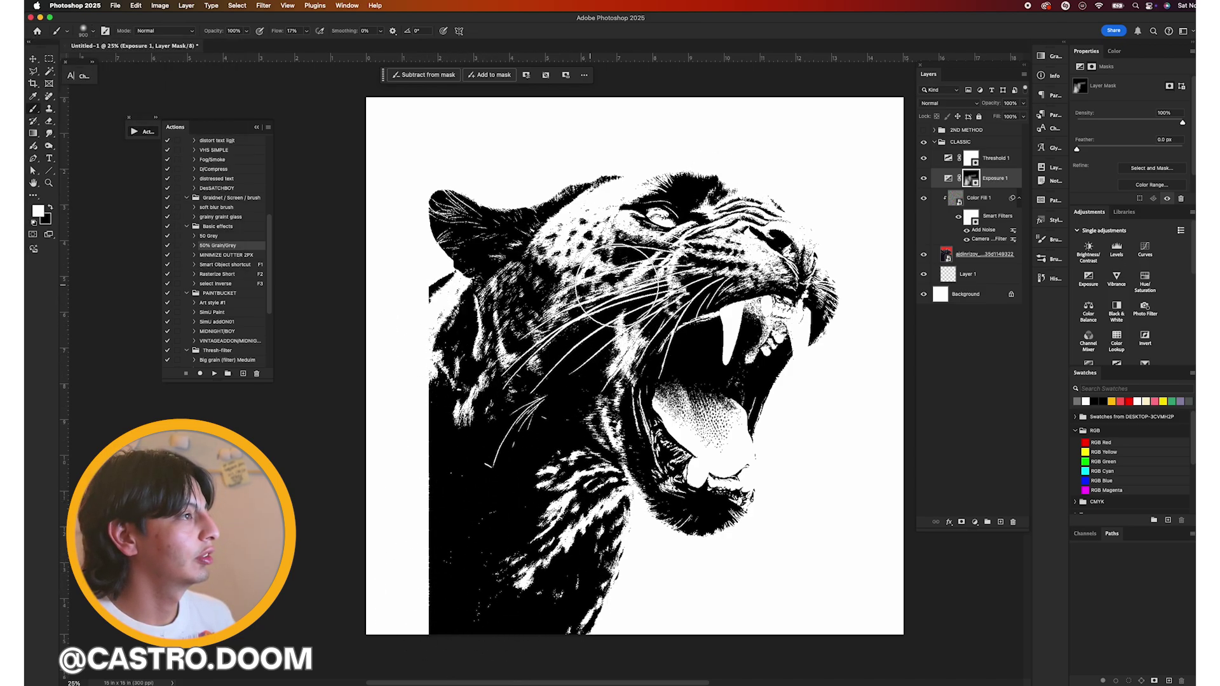
Paint in muzzle detail, then set Levels 1's black input to 83 and invert its mask.
{"action": "left_click_drag", "start_coordinate": [632, 192], "coordinate": [754, 170]}
{"action": "scroll", "coordinate": [689, 231], "scroll_direction": "up", "scroll_amount": 3}
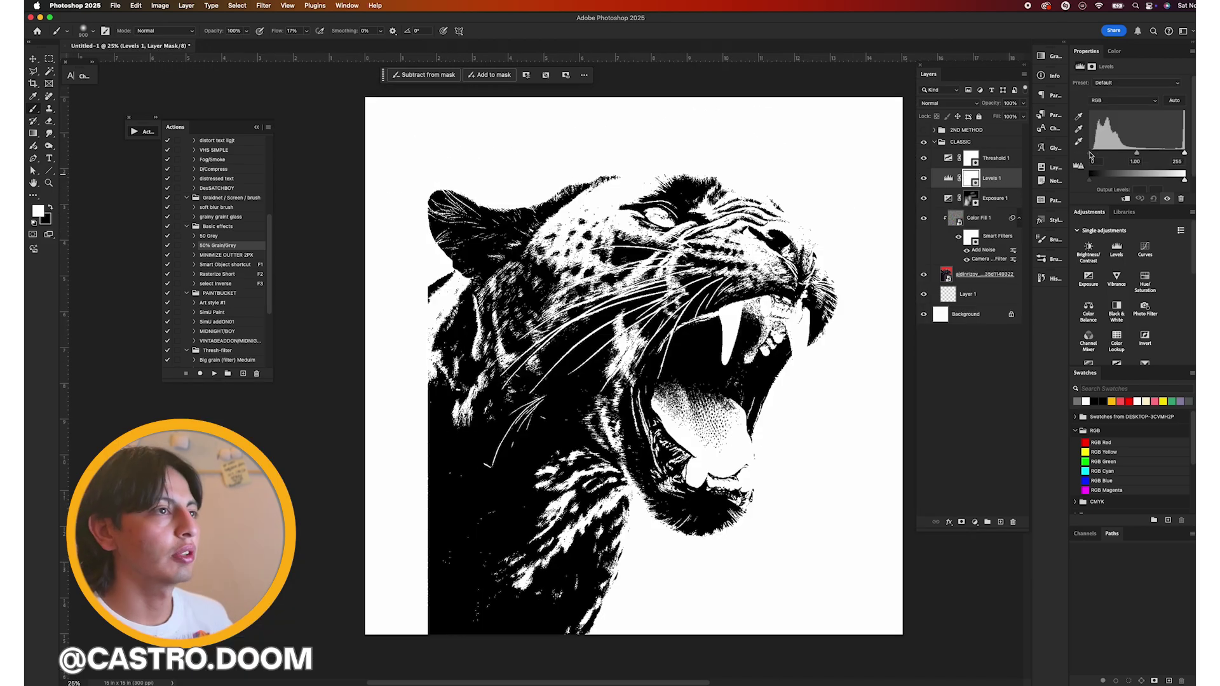
{"action": "left_click_drag", "start_coordinate": [1090, 155], "coordinate": [1121, 158]}
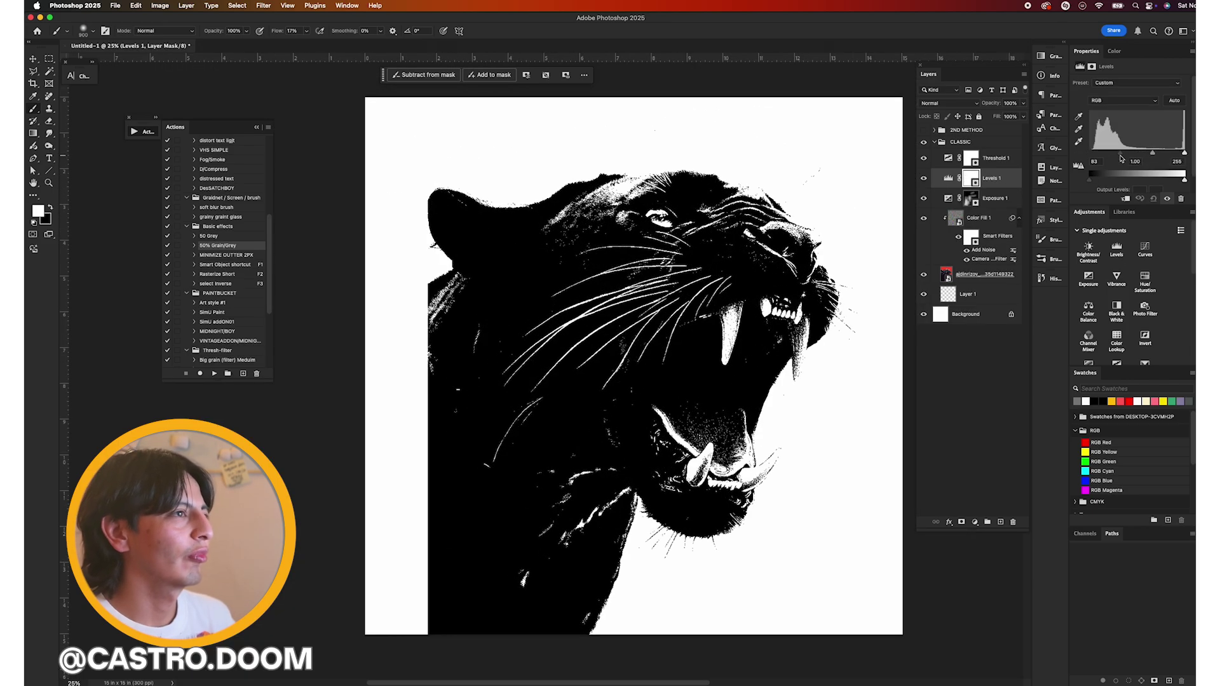
{"action": "left_click", "coordinate": [975, 181]}
{"action": "key", "text": "super+i"}
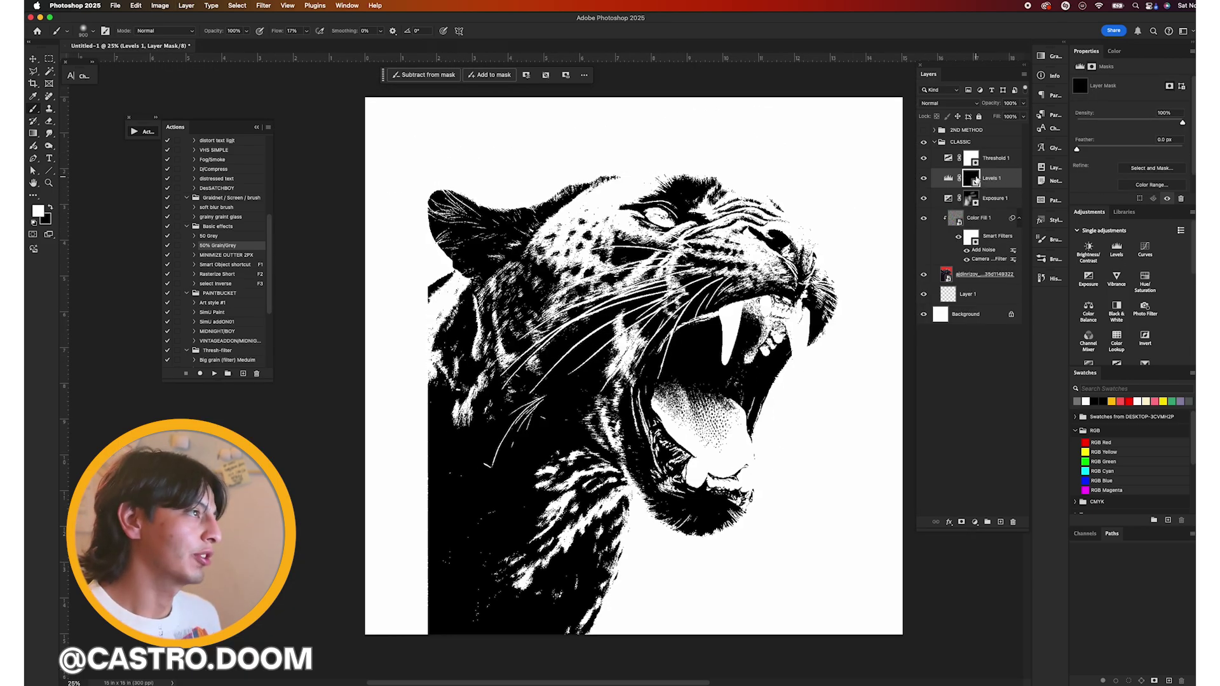
Paint white on the Levels 1 mask to darken the panther's head.
{"action": "left_click_drag", "start_coordinate": [646, 325], "coordinate": [614, 362]}
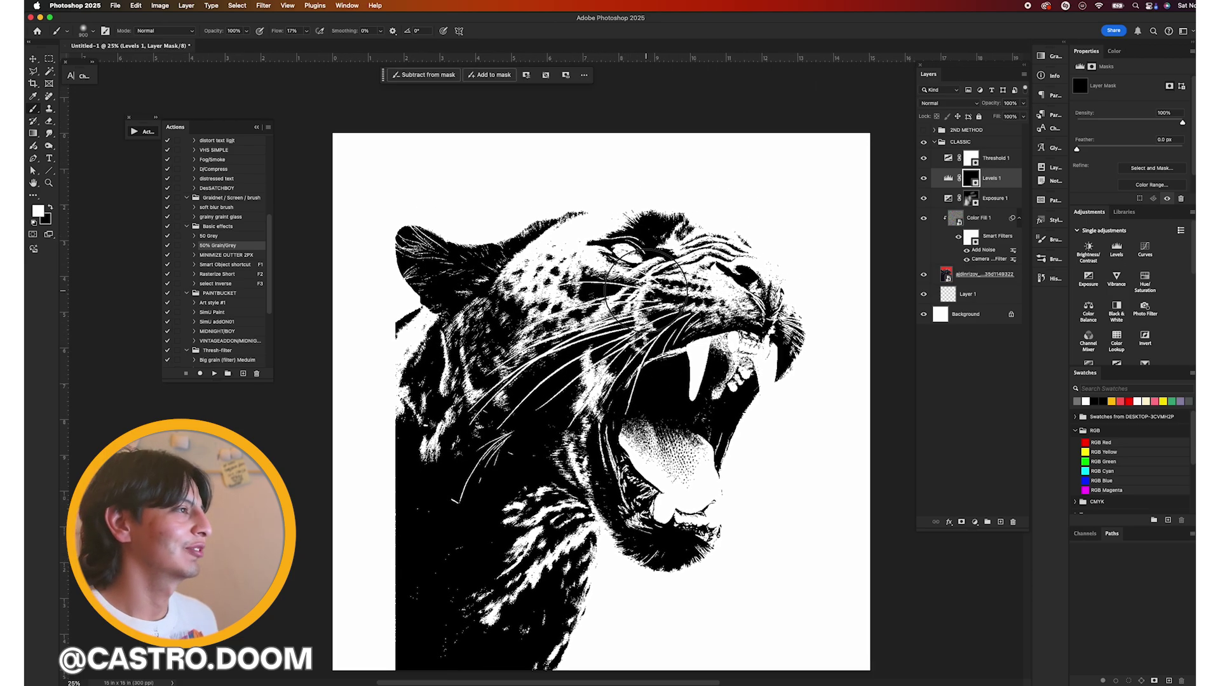
{"action": "scroll", "coordinate": [648, 289], "scroll_direction": "up", "scroll_amount": 9}
{"action": "left_click_drag", "start_coordinate": [523, 325], "coordinate": [793, 367]}
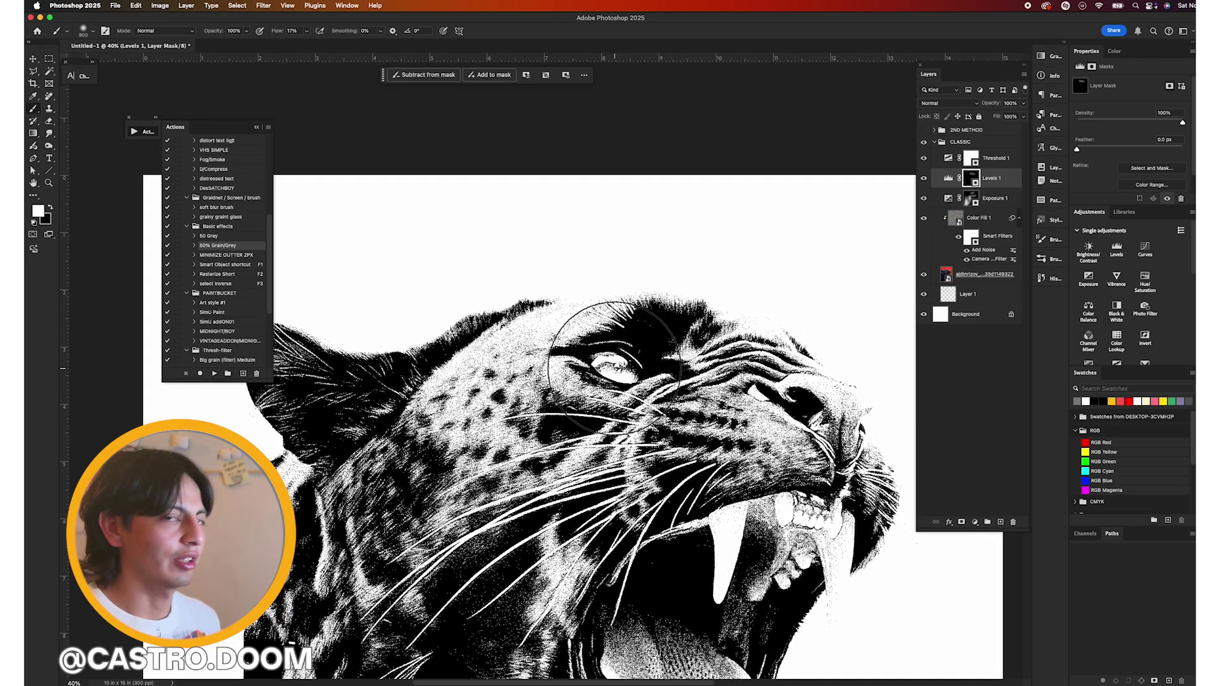
{"action": "scroll", "coordinate": [650, 289], "scroll_direction": "down", "scroll_amount": 3}
{"action": "scroll", "coordinate": [650, 318], "scroll_direction": "up", "scroll_amount": 4}
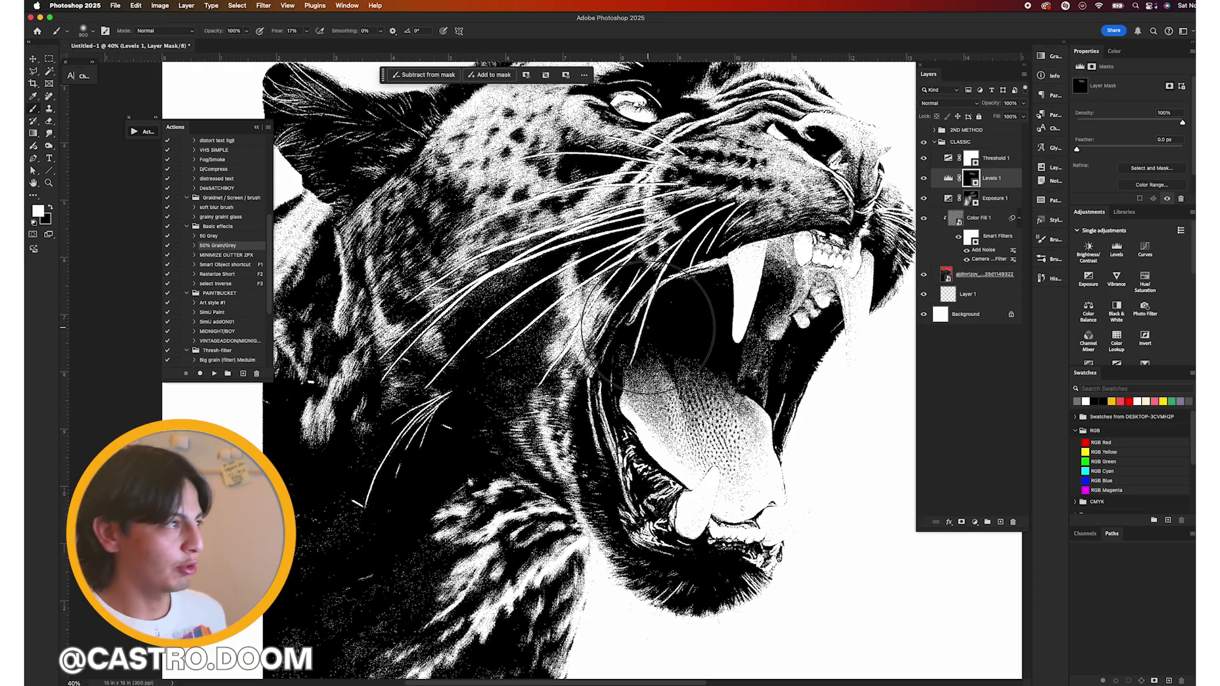
{"action": "scroll", "coordinate": [672, 337], "scroll_direction": "down", "scroll_amount": 4}
{"action": "mouse_move", "coordinate": [676, 338]}
{"action": "left_mouse_down"}
{"action": "mouse_move", "coordinate": [646, 267]}
{"action": "mouse_move", "coordinate": [676, 339]}
{"action": "left_mouse_up"}
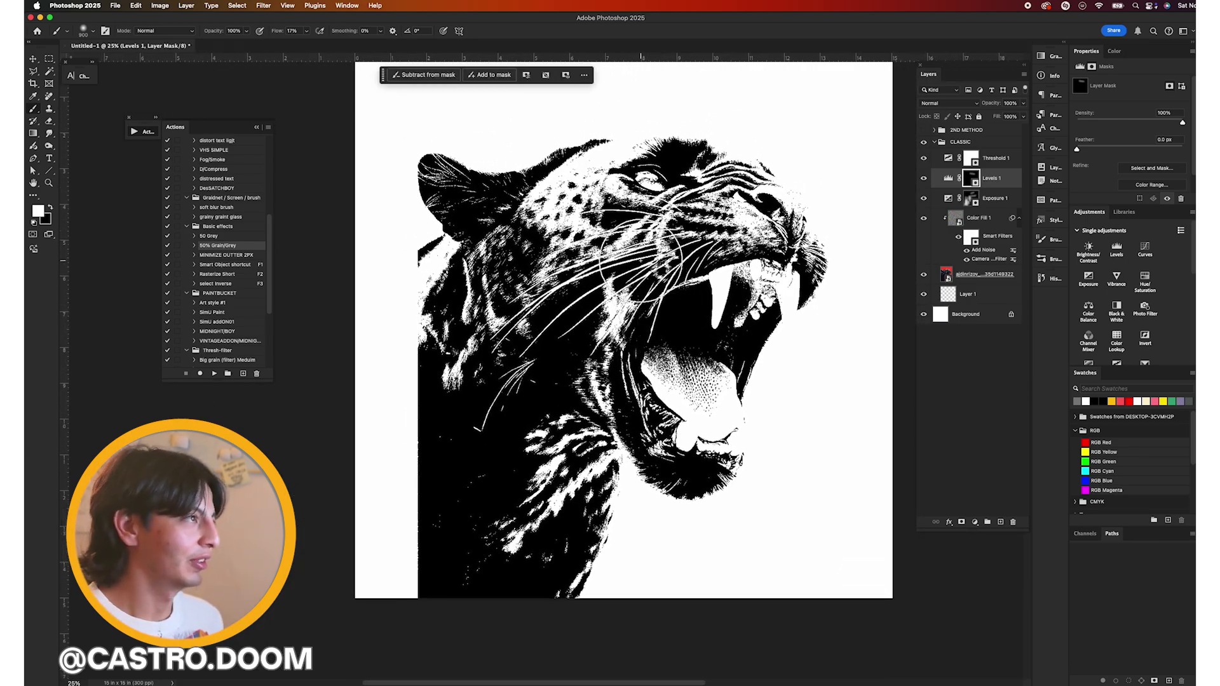
{"action": "left_click_drag", "start_coordinate": [627, 213], "coordinate": [694, 395]}
{"action": "scroll", "coordinate": [689, 374], "scroll_direction": "up", "scroll_amount": 4}
{"action": "left_click_drag", "start_coordinate": [690, 351], "coordinate": [677, 359]}
{"action": "scroll", "coordinate": [826, 334], "scroll_direction": "up", "scroll_amount": 2}
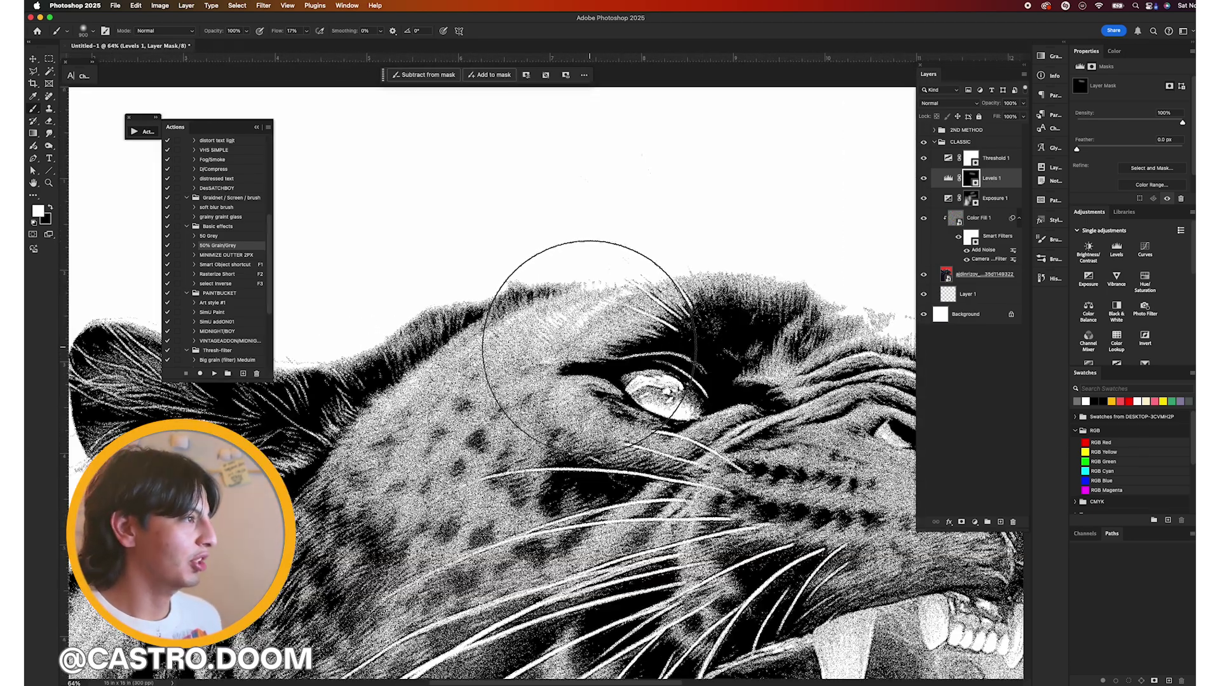
{"action": "scroll", "coordinate": [587, 403], "scroll_direction": "down", "scroll_amount": 2}
Darken the panther's ear and neck through the Levels 1 mask.
{"action": "left_click_drag", "start_coordinate": [470, 559], "coordinate": [675, 325]}
{"action": "mouse_move", "coordinate": [468, 368]}
{"action": "left_mouse_down"}
{"action": "mouse_move", "coordinate": [499, 358]}
{"action": "mouse_move", "coordinate": [527, 394]}
{"action": "left_mouse_up"}
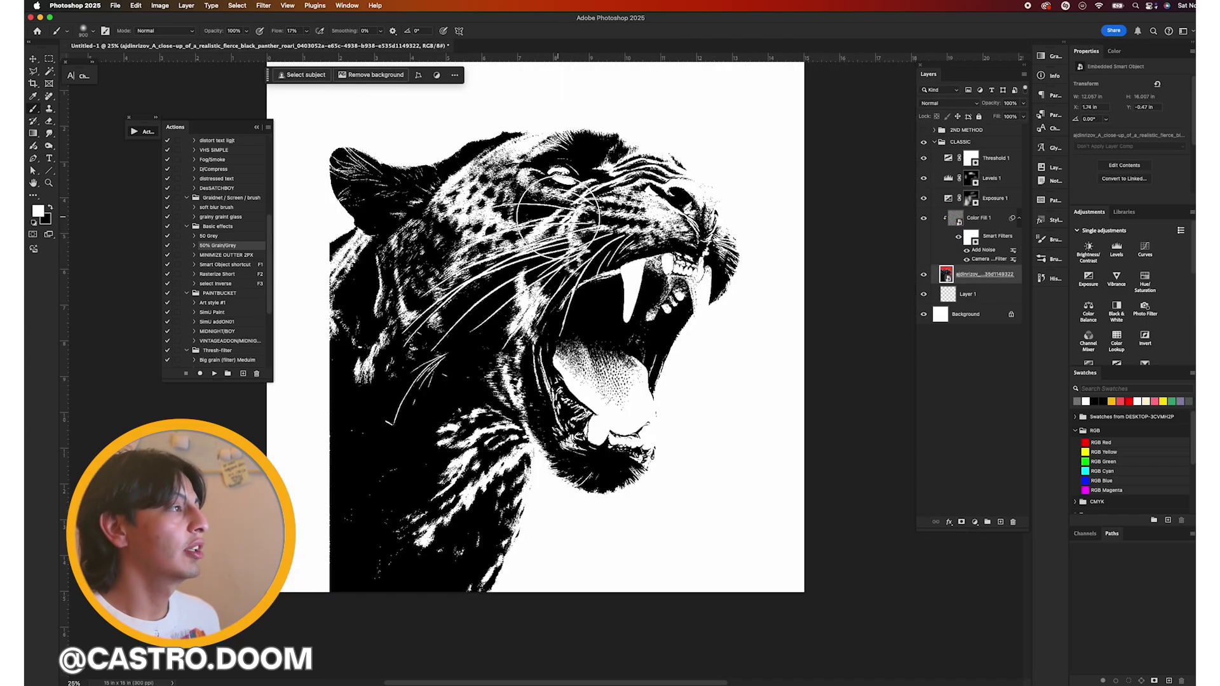
{"action": "left_click_drag", "start_coordinate": [578, 283], "coordinate": [581, 256]}
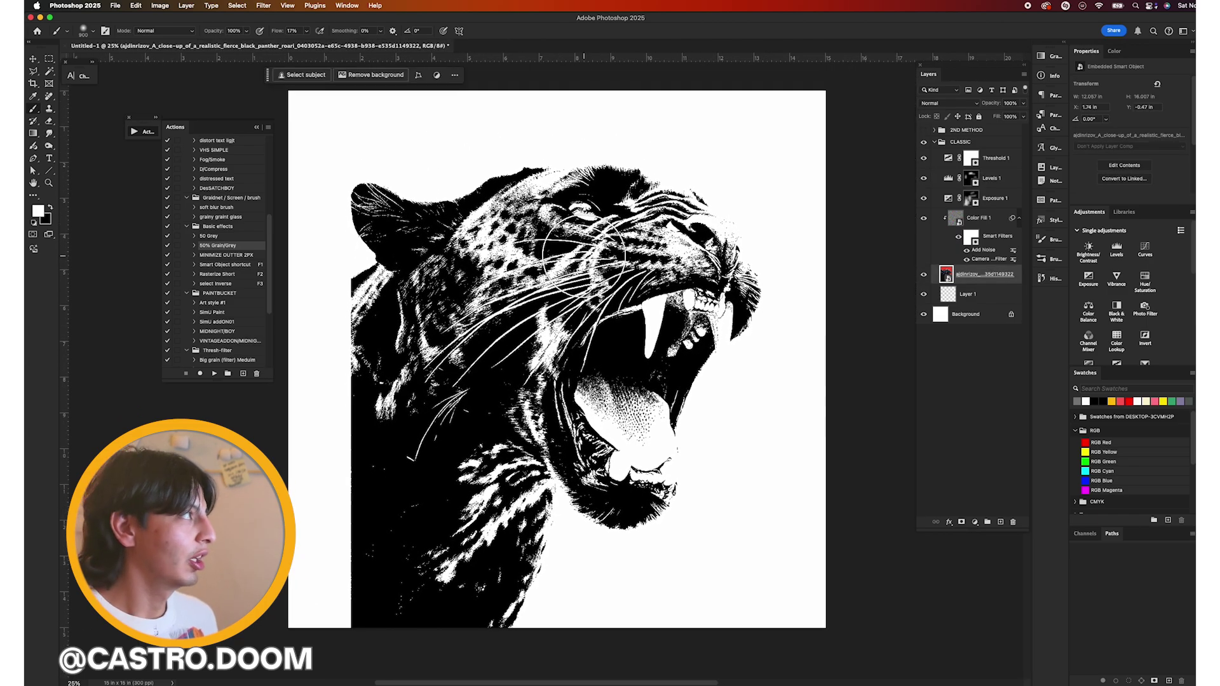
Rasterize the panther photo and burn the whisker, cheek and eye fur at 95% exposure.
{"action": "left_click", "coordinate": [49, 145]}
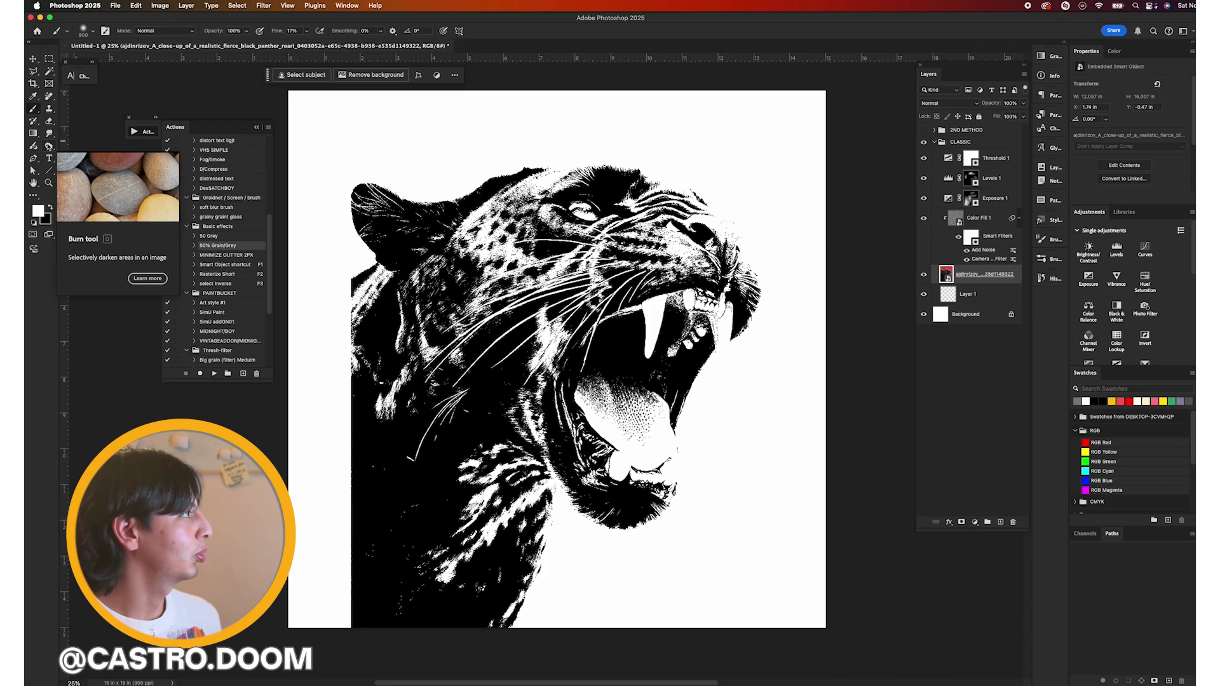
{"action": "left_click", "coordinate": [548, 252]}
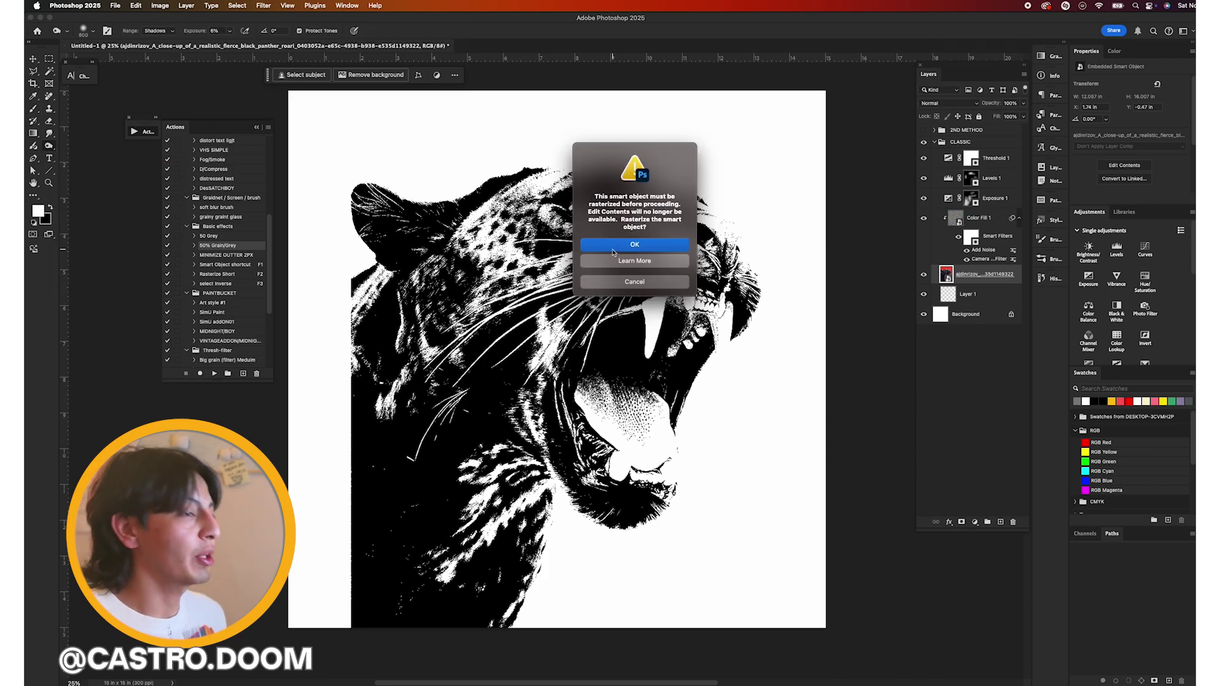
{"action": "left_click", "coordinate": [613, 252]}
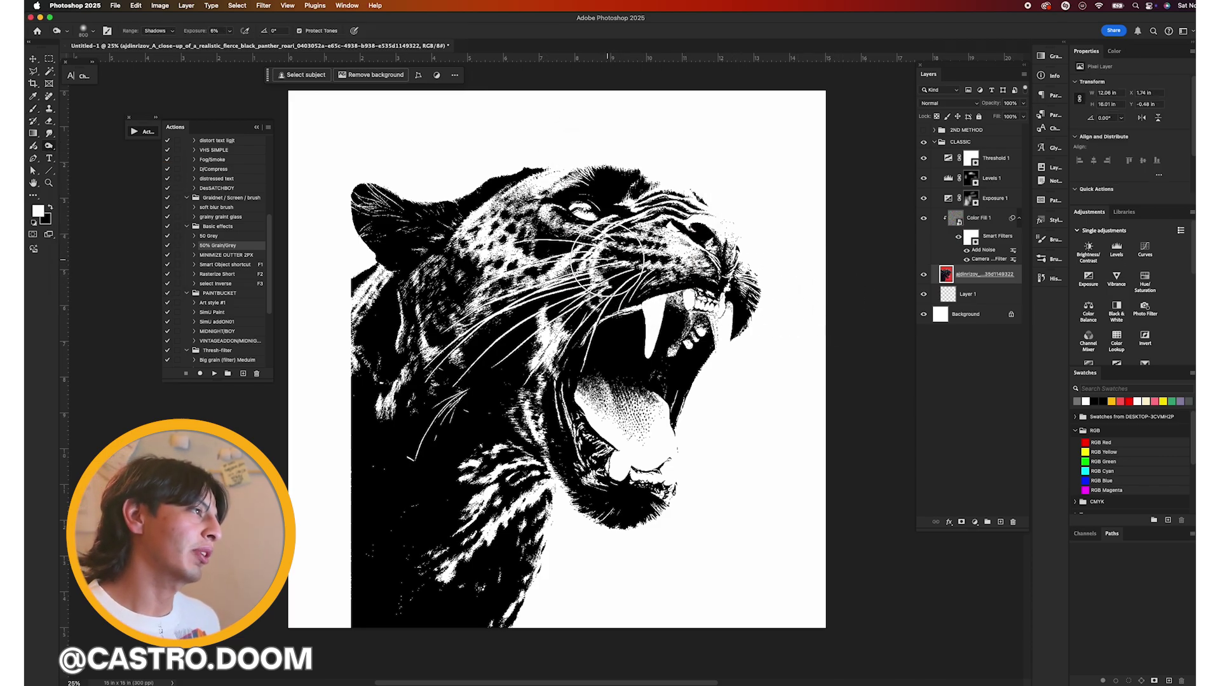
{"action": "scroll", "coordinate": [544, 265], "scroll_direction": "up", "scroll_amount": 2}
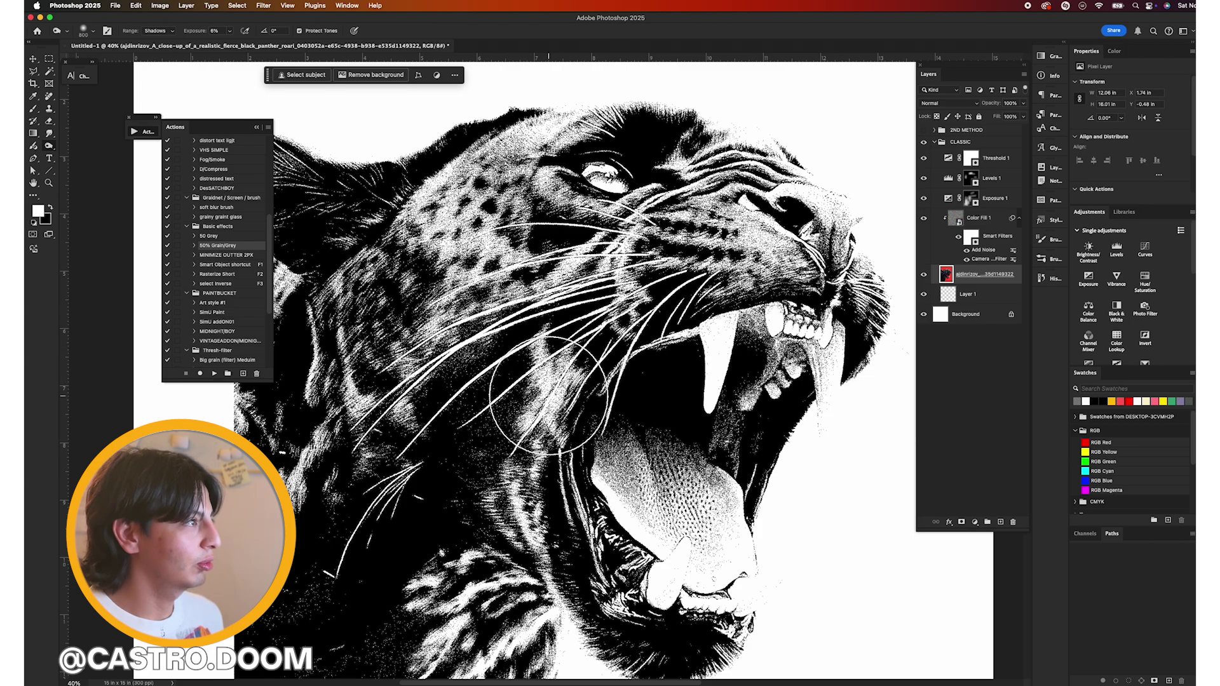
{"action": "left_click_drag", "start_coordinate": [594, 350], "coordinate": [594, 381]}
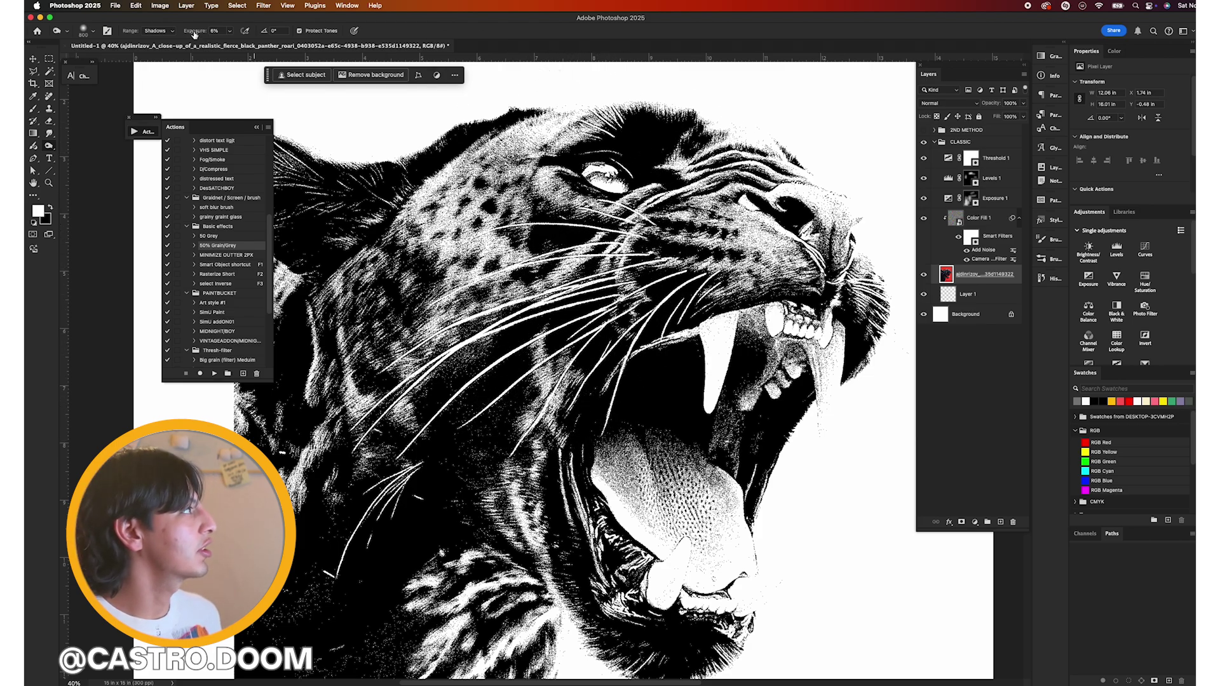
{"action": "left_click_drag", "start_coordinate": [206, 35], "coordinate": [248, 35]}
{"action": "mouse_move", "coordinate": [524, 175]}
{"action": "left_mouse_down"}
{"action": "mouse_move", "coordinate": [654, 219]}
{"action": "mouse_move", "coordinate": [591, 254]}
{"action": "mouse_move", "coordinate": [625, 245]}
{"action": "left_mouse_up"}
{"action": "key", "text": "super+z"}
{"action": "key", "text": "super+z"}
{"action": "key", "text": "super+z"}
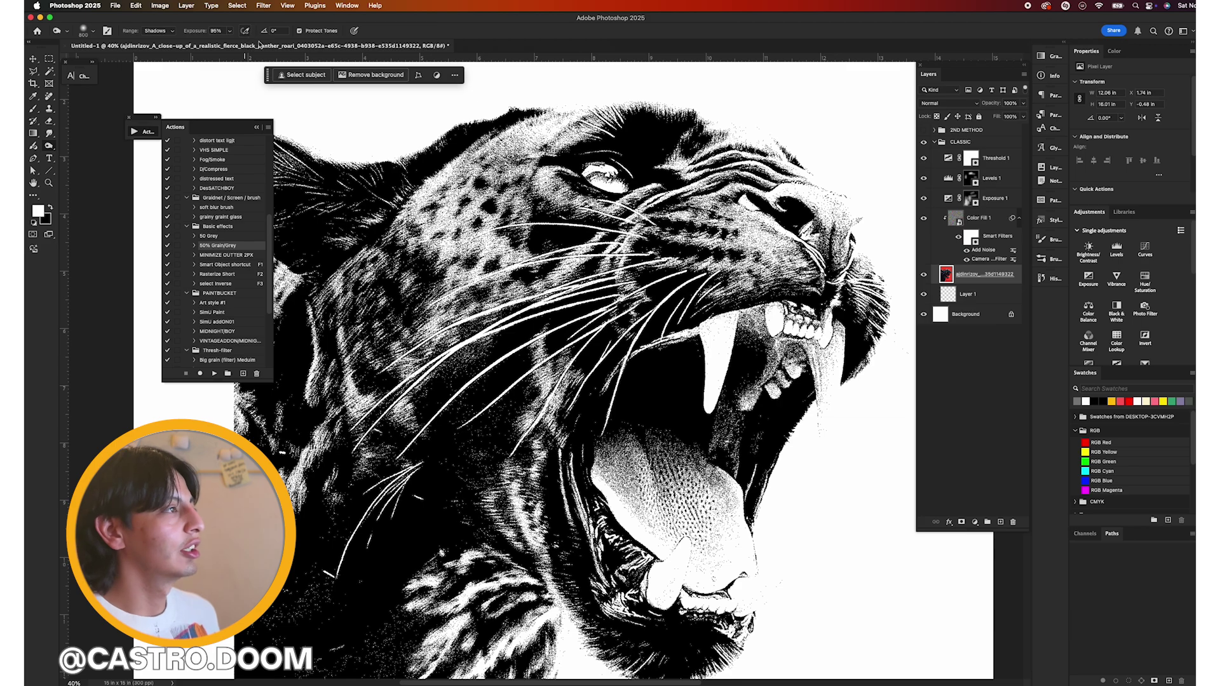
{"action": "scroll", "coordinate": [654, 293], "scroll_direction": "down", "scroll_amount": 6}
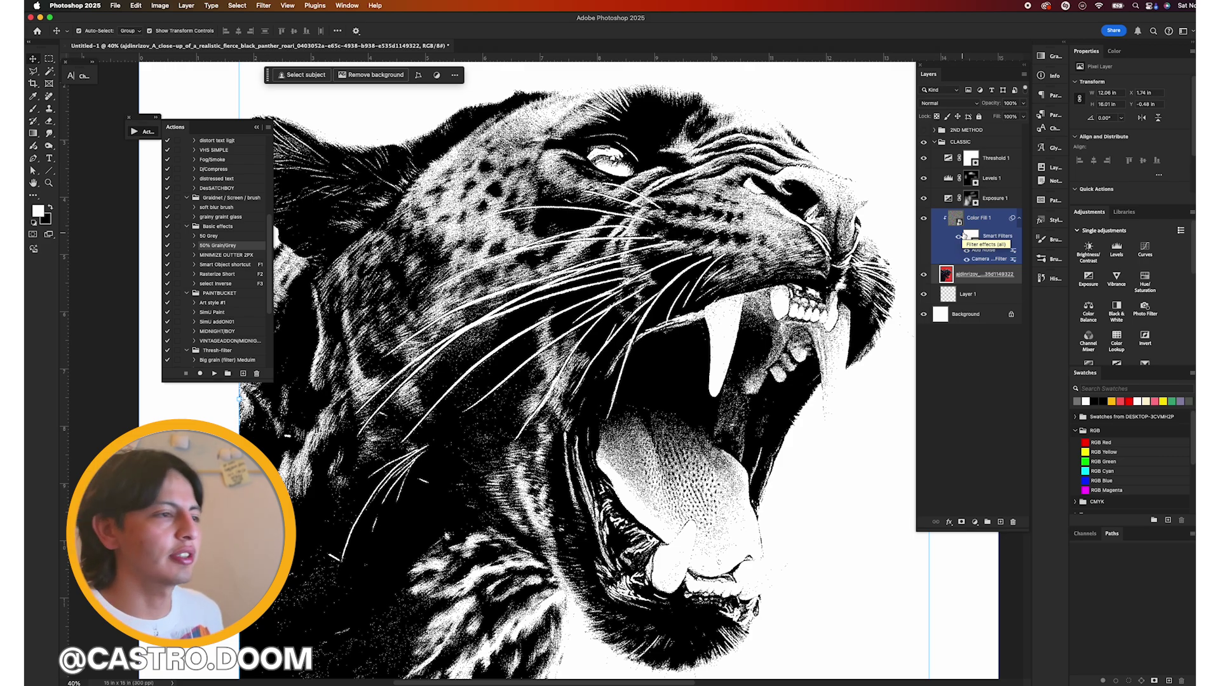
Add a Pattern Fill layer using the halftone dot pattern.
{"action": "left_click", "coordinate": [951, 223]}
{"action": "left_click", "coordinate": [975, 521]}
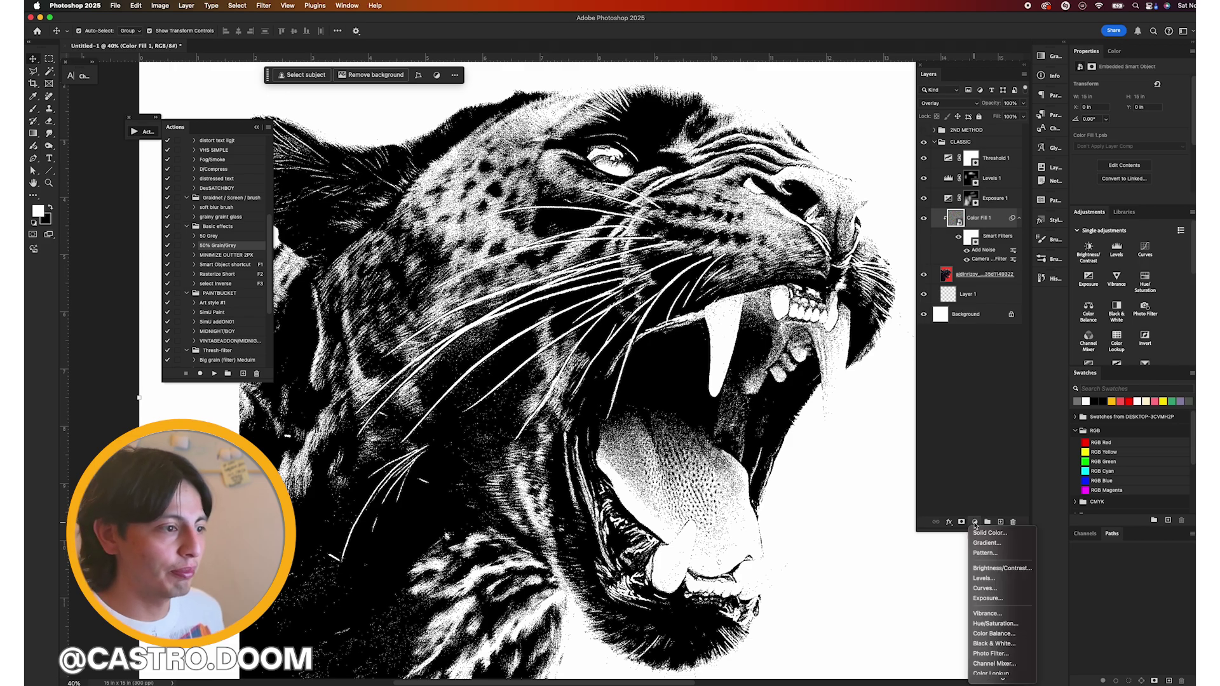
{"action": "left_click", "coordinate": [986, 553]}
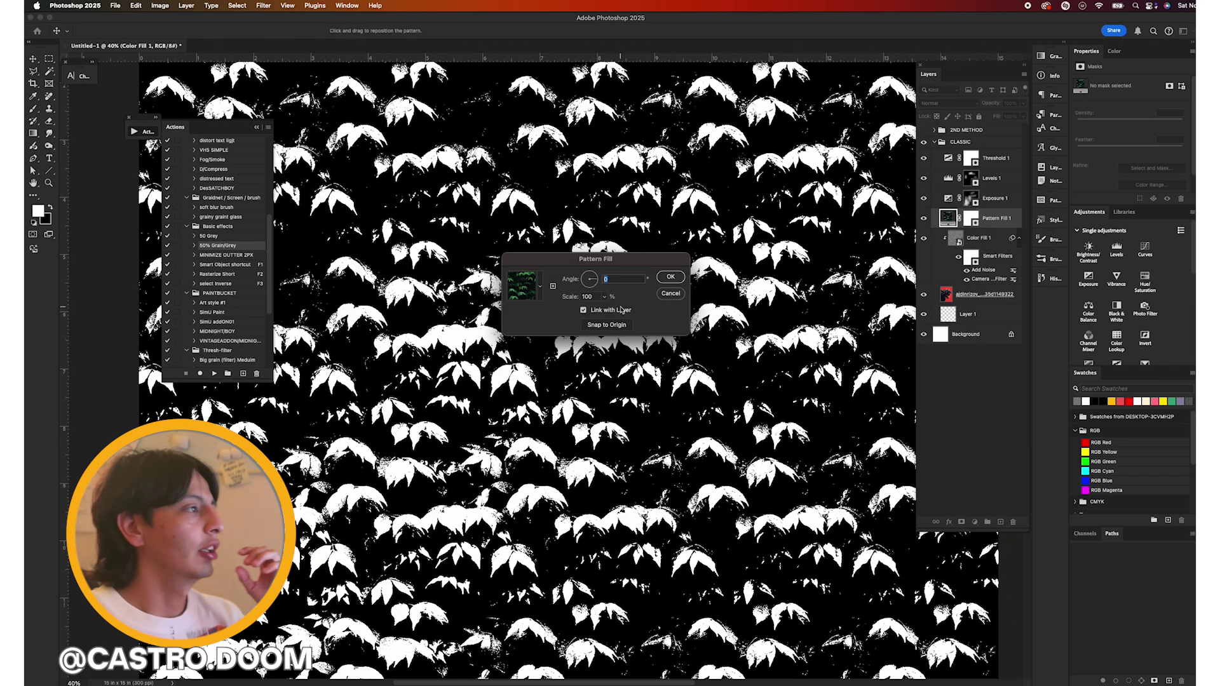
{"action": "left_click", "coordinate": [540, 286]}
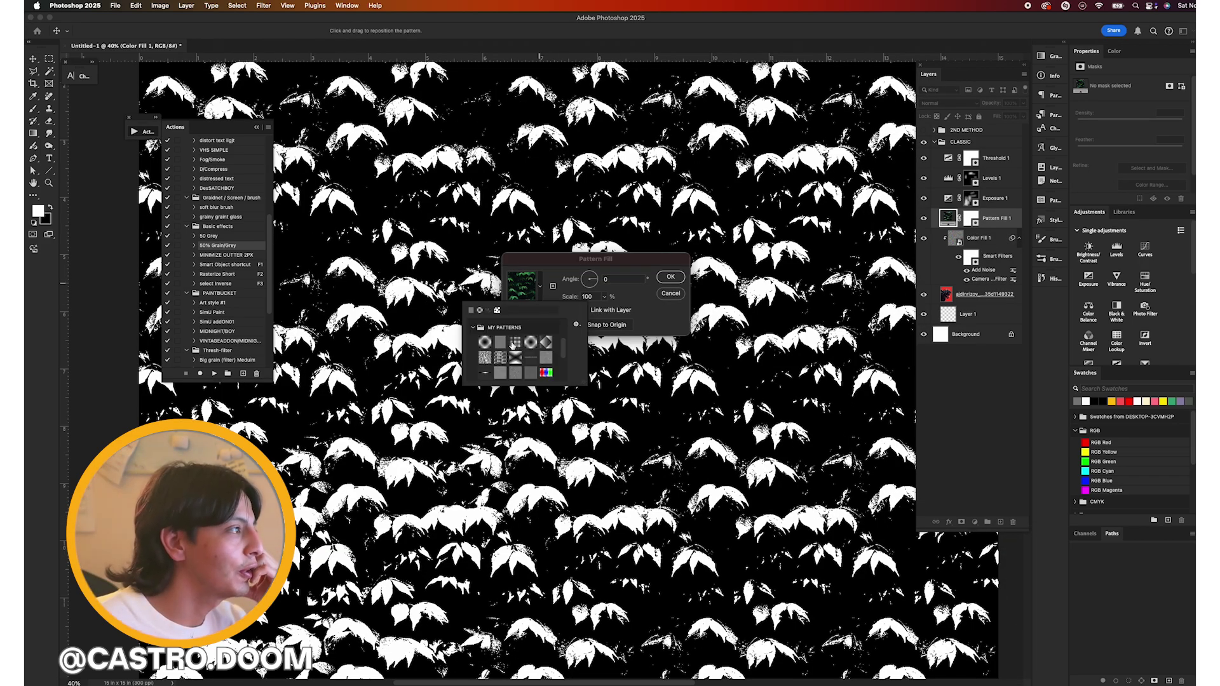
{"action": "left_click", "coordinate": [484, 342]}
{"action": "left_click", "coordinate": [670, 276]}
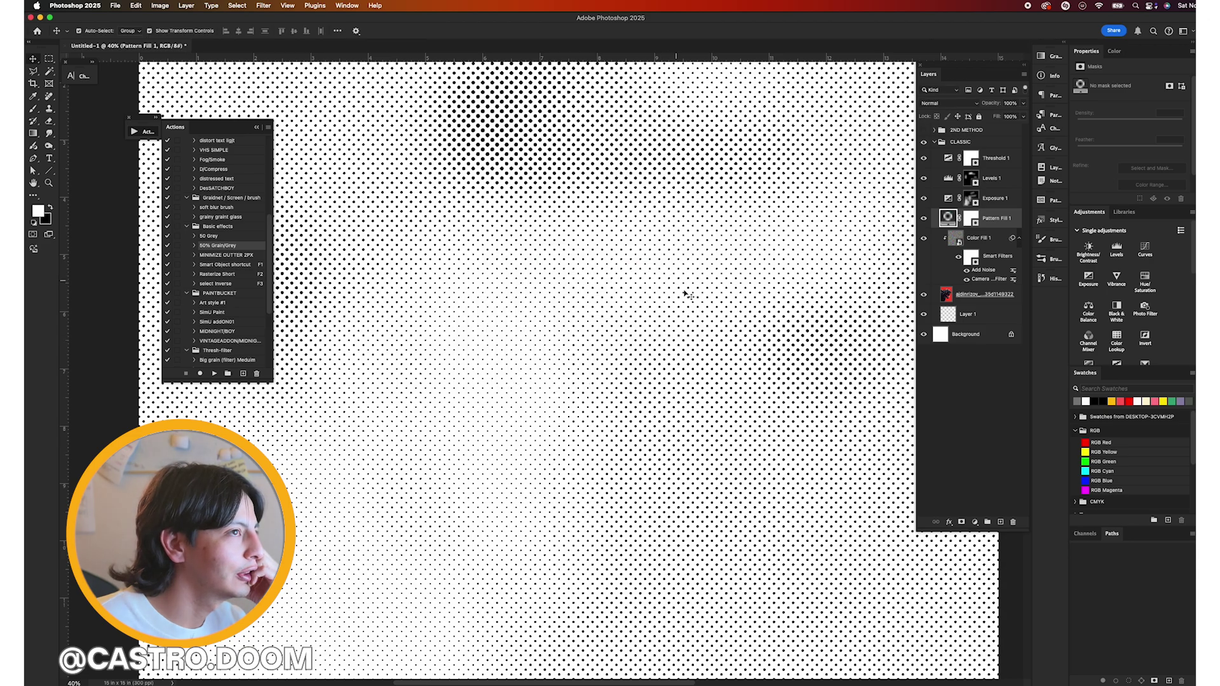
Set Pattern Fill 1 to Overlay blending and zoom out to view the panther.
{"action": "left_click", "coordinate": [945, 103]}
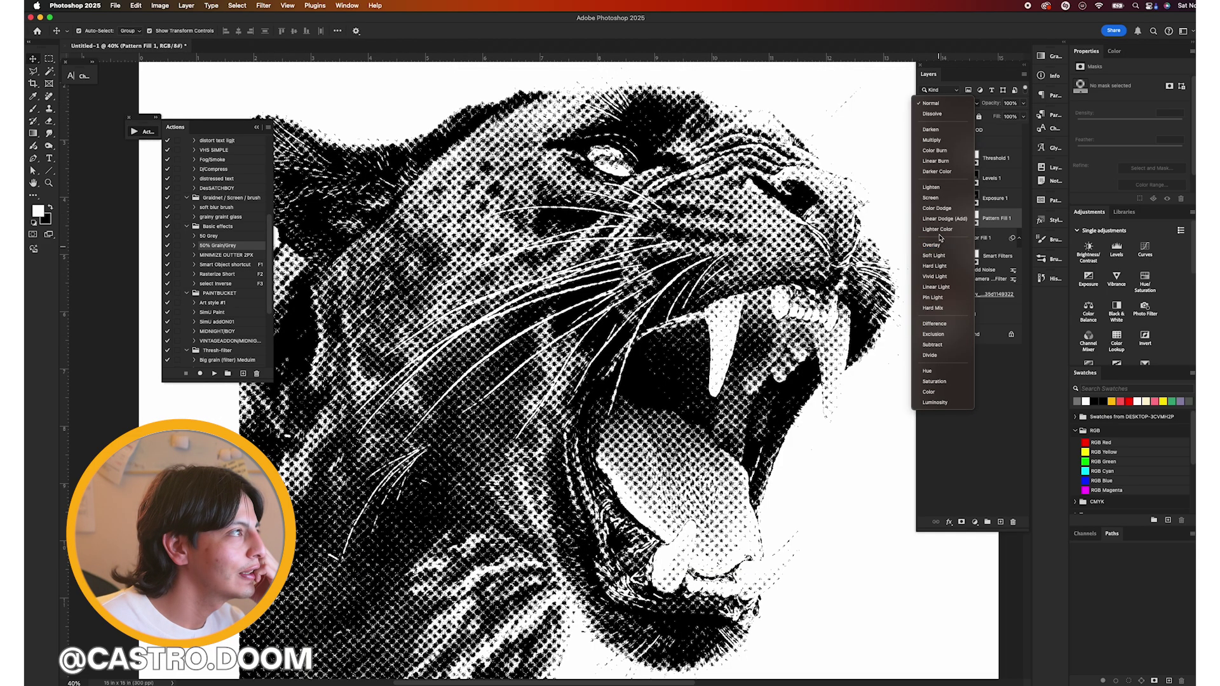
{"action": "left_click", "coordinate": [931, 245]}
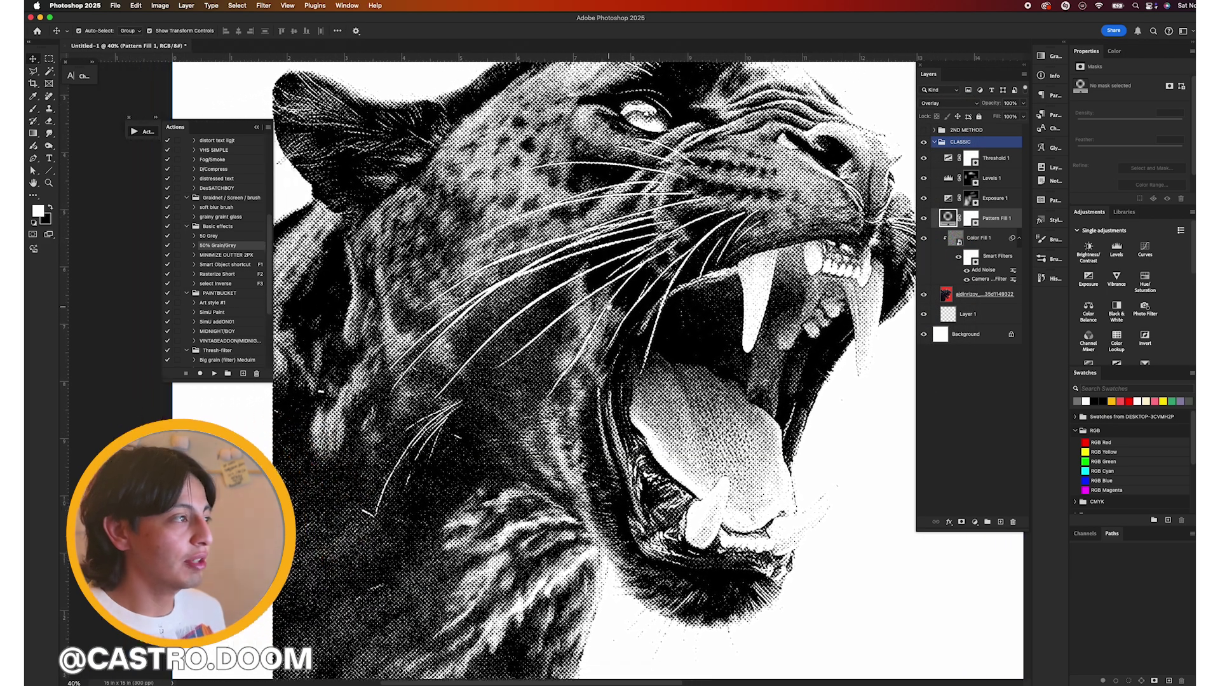
{"action": "left_click_drag", "start_coordinate": [708, 394], "coordinate": [715, 293]}
{"action": "scroll", "coordinate": [633, 381], "scroll_direction": "down", "scroll_amount": 3}
Duplicate the CLASSIC group with the Background and merge the copies into a CLASSIC copy layer.
{"action": "key", "text": "b"}
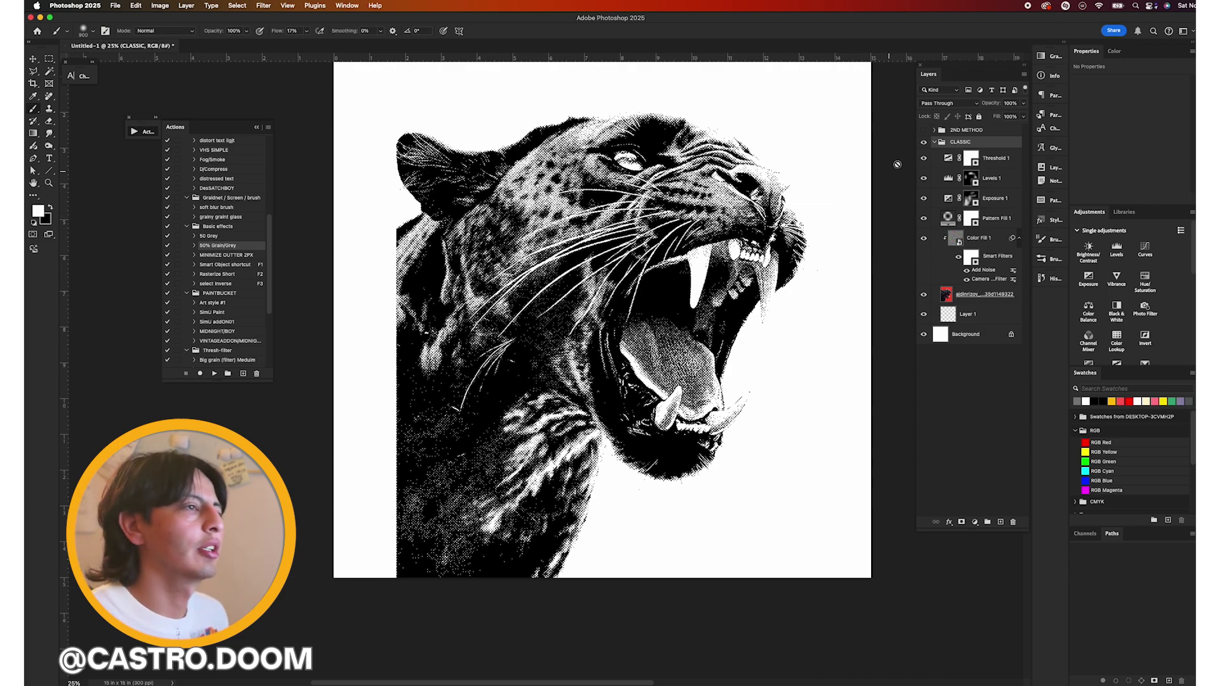
{"action": "left_click", "coordinate": [979, 335]}
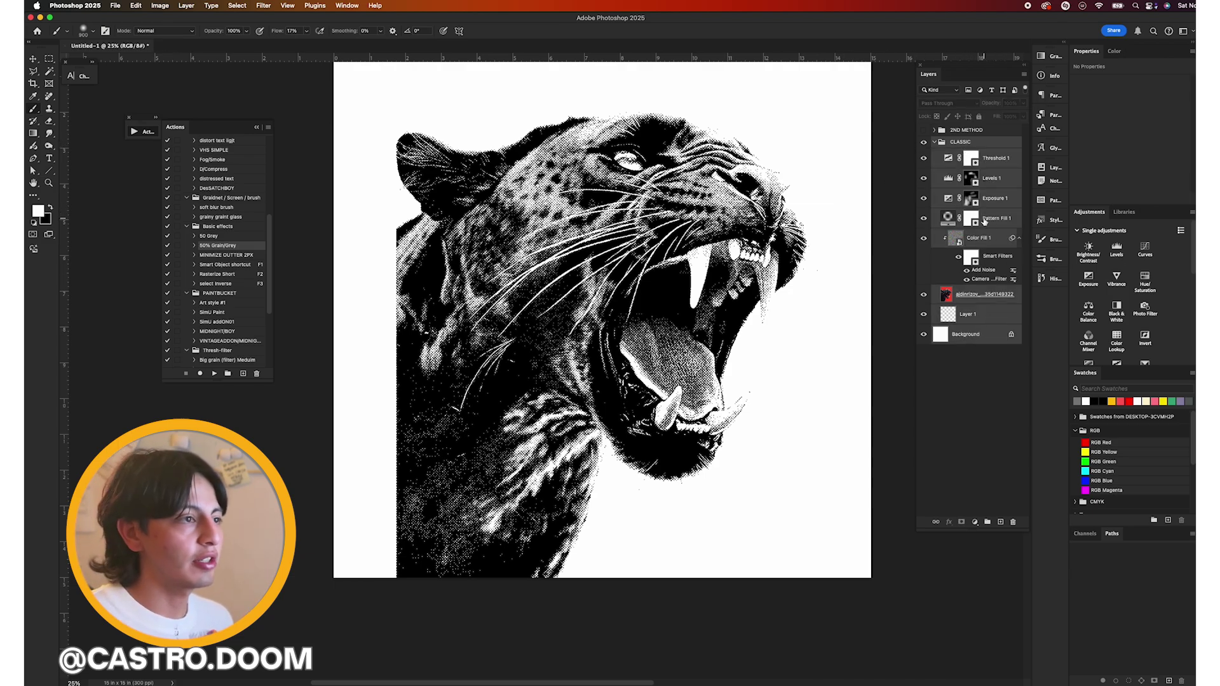
{"action": "key", "text": "super+j"}
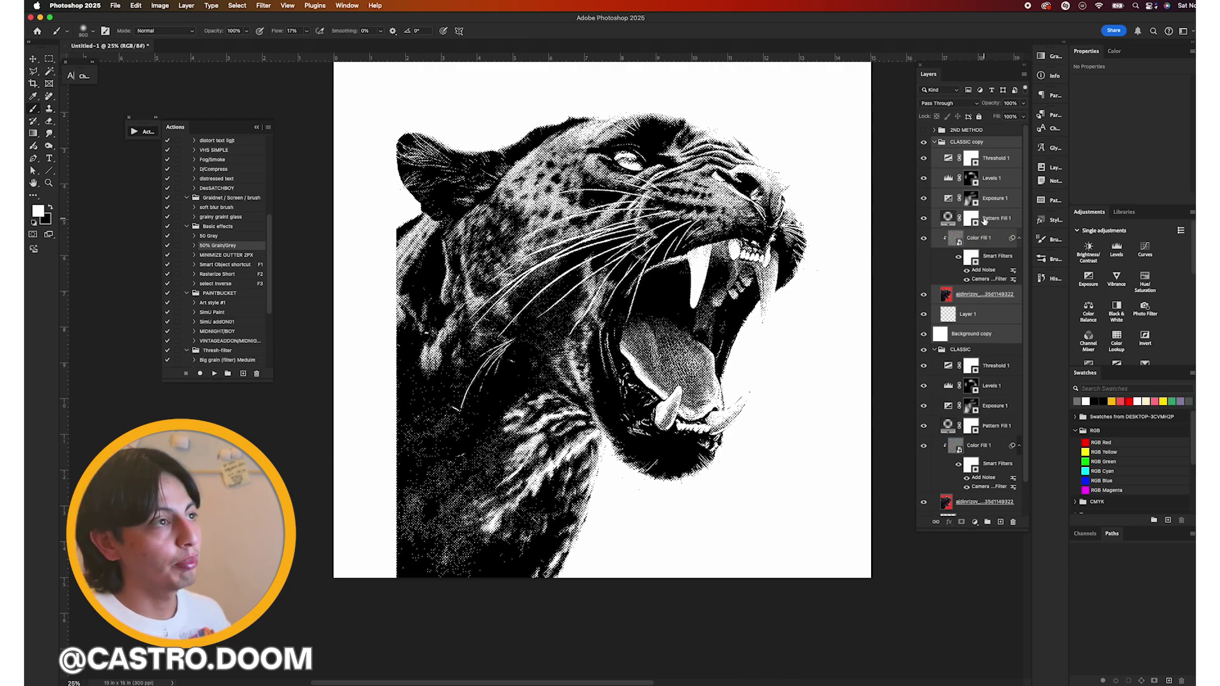
{"action": "key", "text": "super+e"}
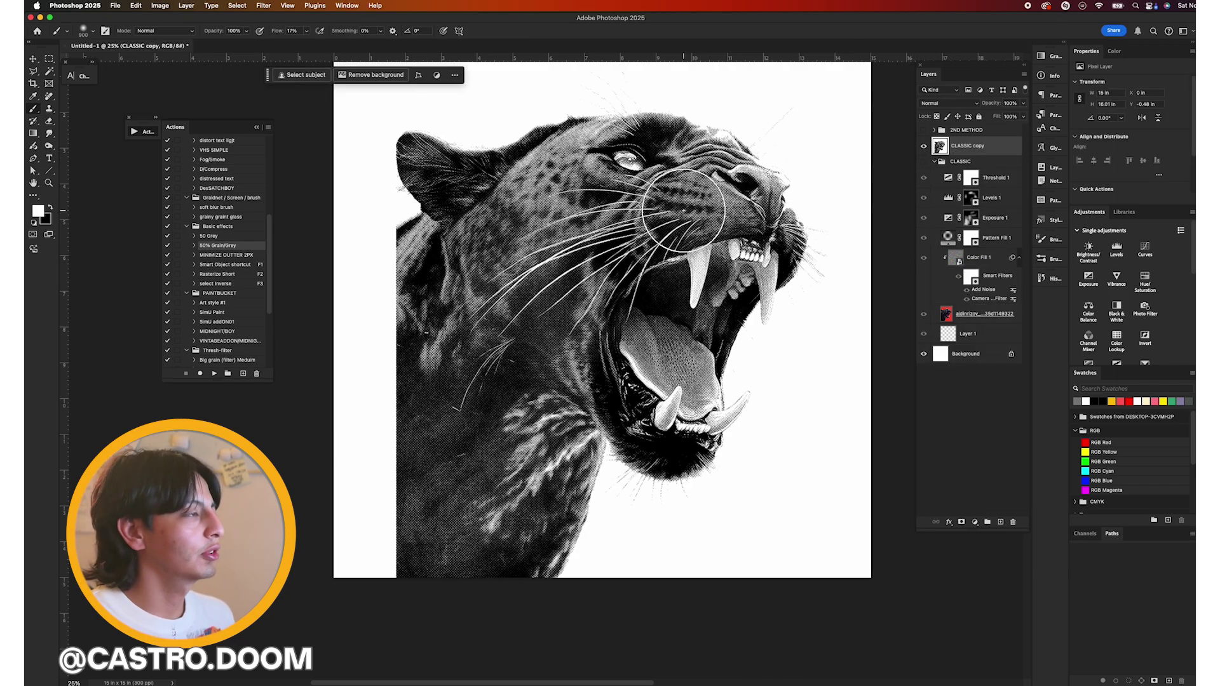
{"action": "scroll", "coordinate": [678, 233], "scroll_direction": "up", "scroll_amount": 3}
{"action": "scroll", "coordinate": [678, 232], "scroll_direction": "down", "scroll_amount": 3}
{"action": "left_click_drag", "start_coordinate": [672, 231], "coordinate": [672, 234]}
{"action": "scroll", "coordinate": [672, 235], "scroll_direction": "up", "scroll_amount": 4}
{"action": "scroll", "coordinate": [672, 235], "scroll_direction": "down", "scroll_amount": 2}
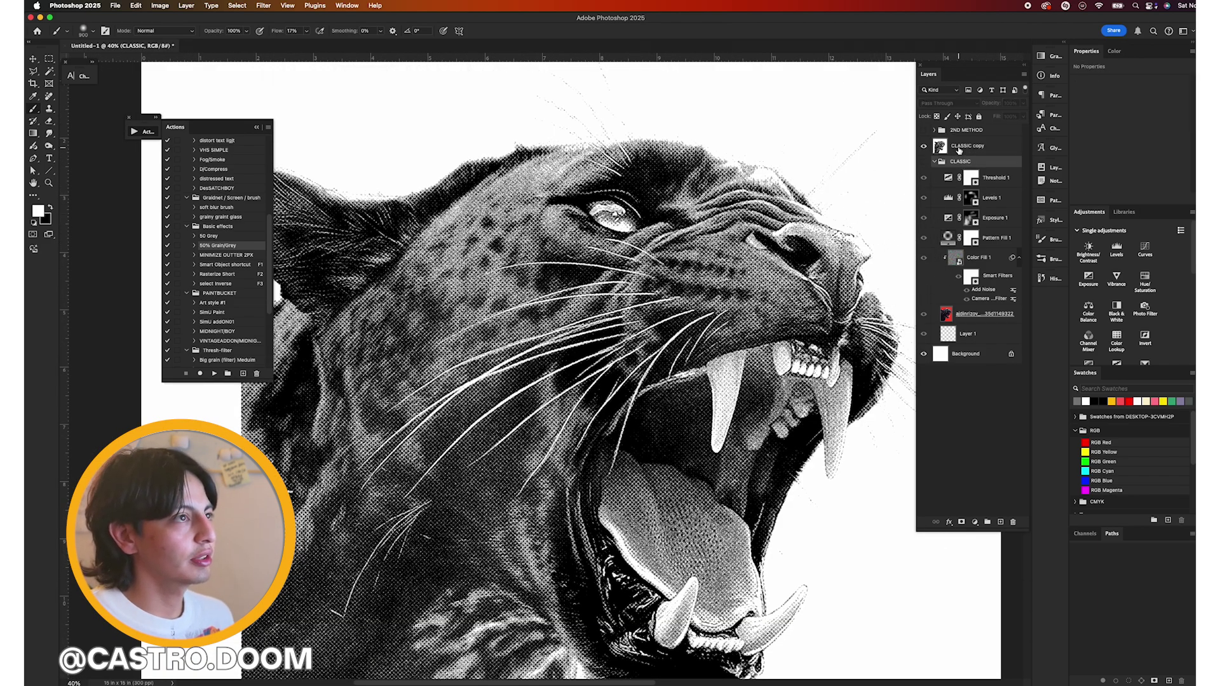
Create a new empty Layer 2.
{"action": "key", "text": "super+shift+n"}
{"action": "key", "text": "Return"}
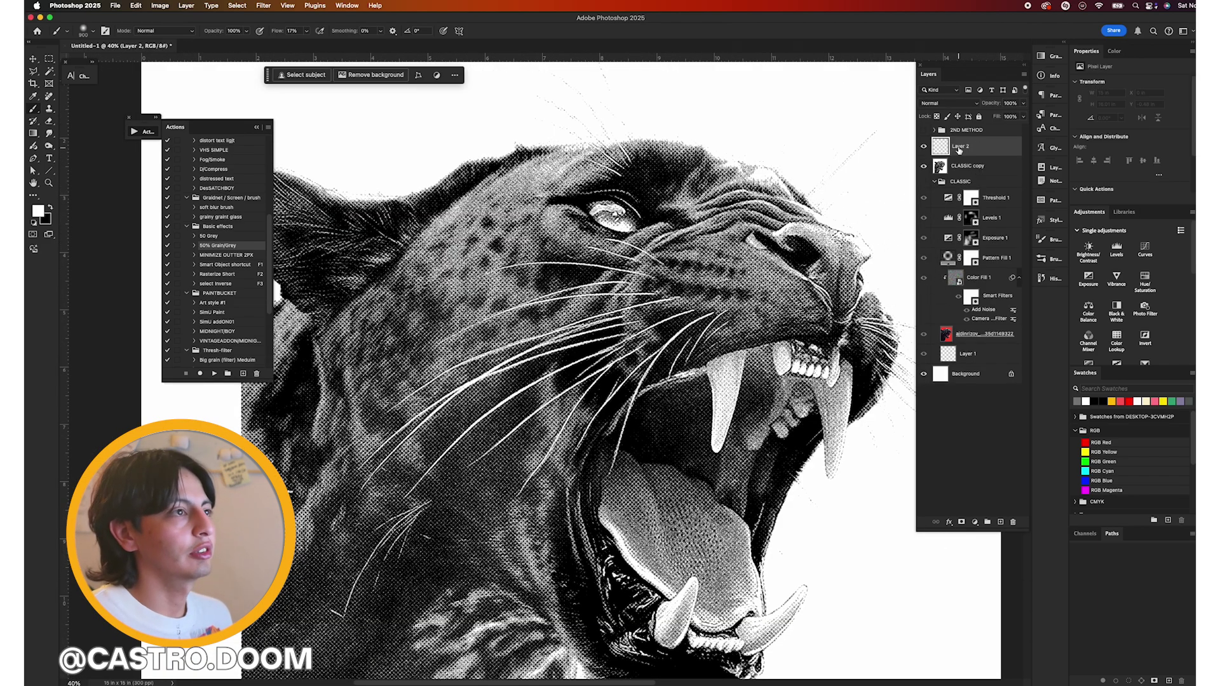
{"action": "scroll", "coordinate": [657, 252], "scroll_direction": "down", "scroll_amount": 3}
{"action": "left_click_drag", "start_coordinate": [659, 255], "coordinate": [661, 229]}
Open Select > Color Range on the CLASSIC copy layer with fuzziness 200.
{"action": "left_click", "coordinate": [946, 169]}
{"action": "scroll", "coordinate": [730, 255], "scroll_direction": "up", "scroll_amount": 8}
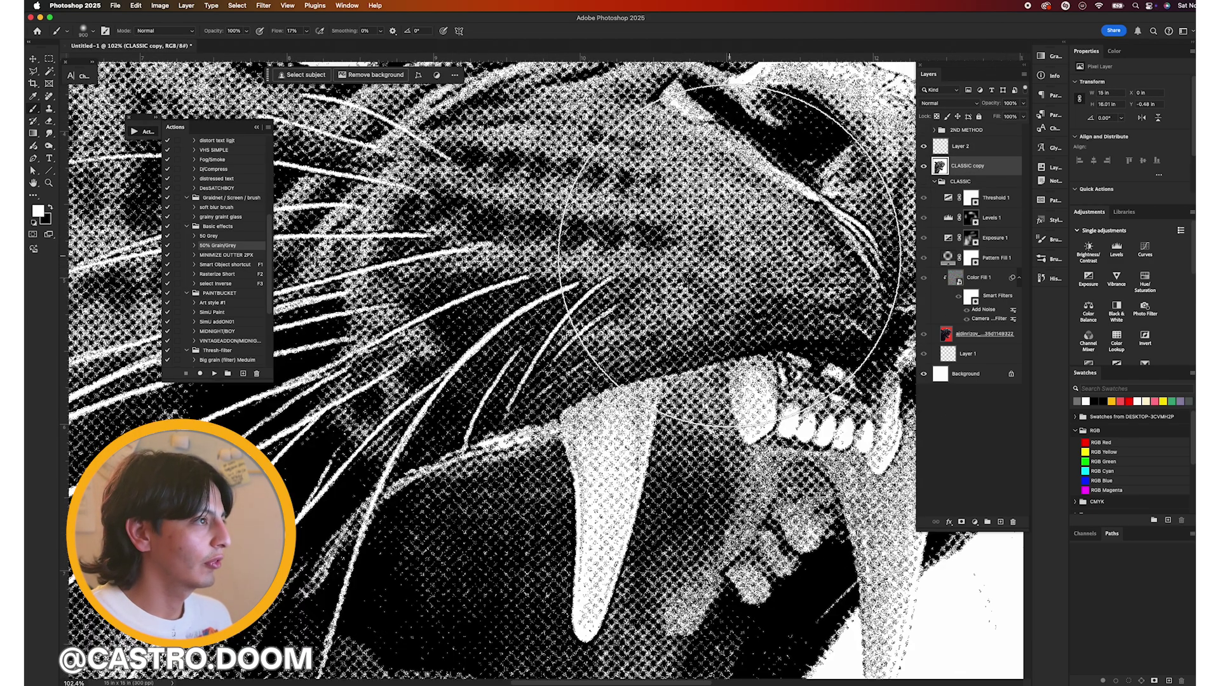
{"action": "key", "text": "w"}
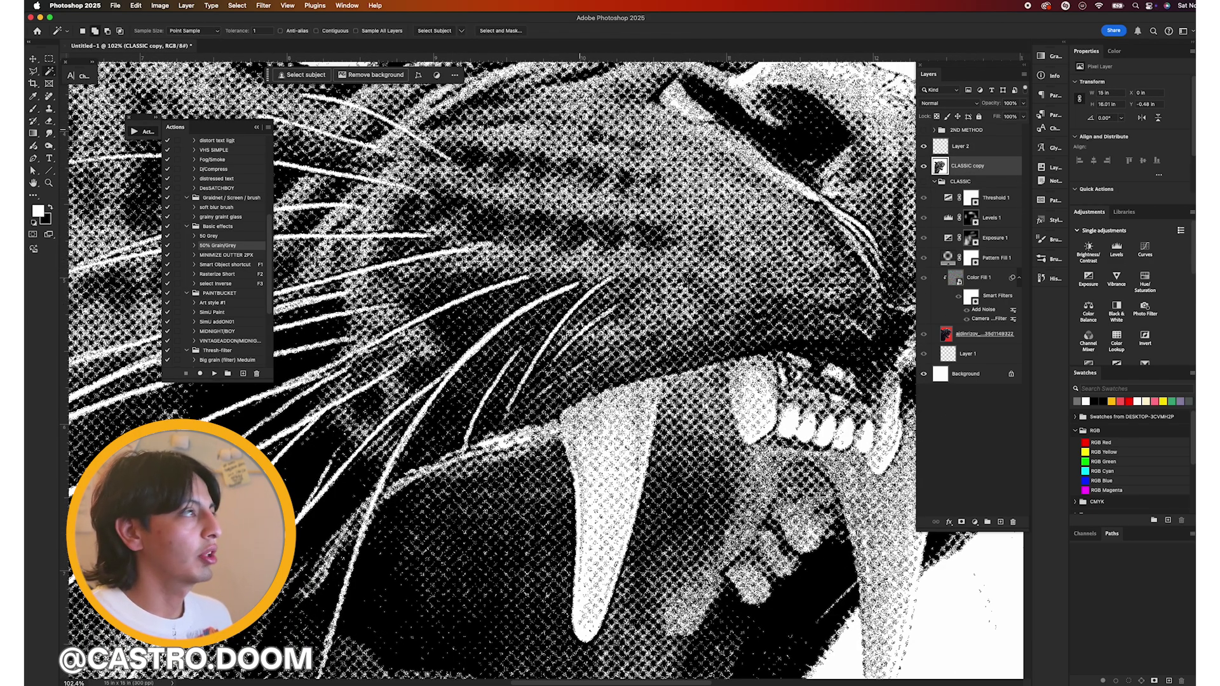
{"action": "left_click", "coordinate": [244, 5]}
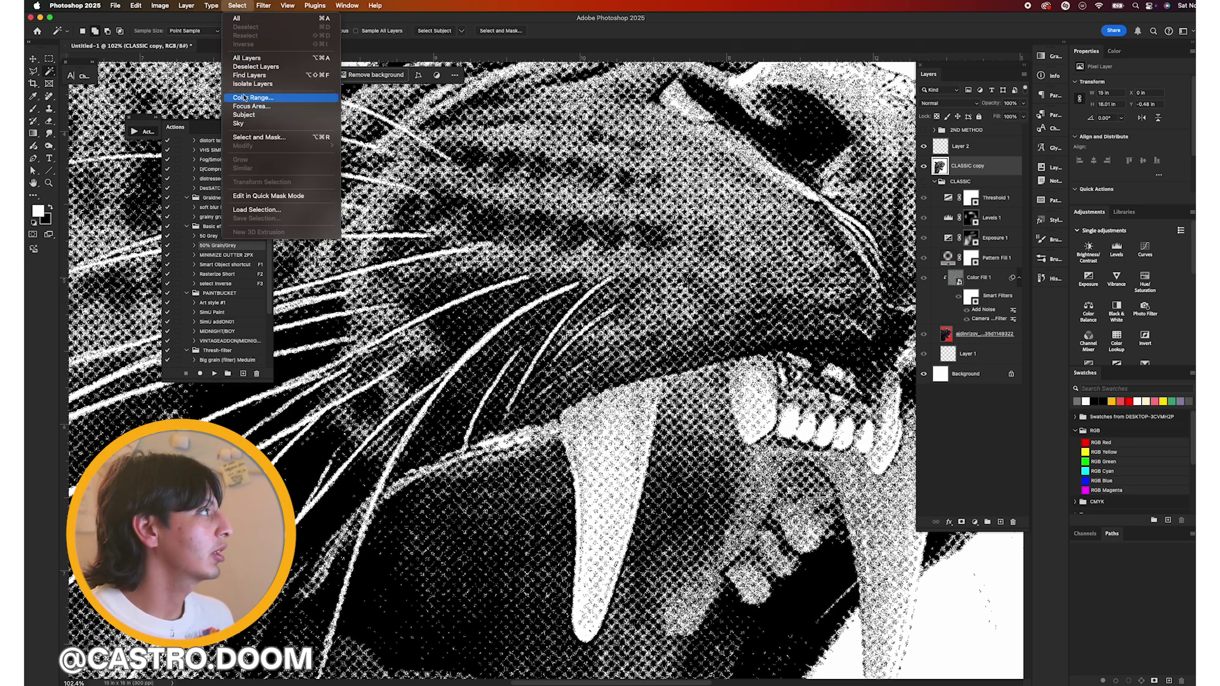
{"action": "left_click", "coordinate": [249, 98]}
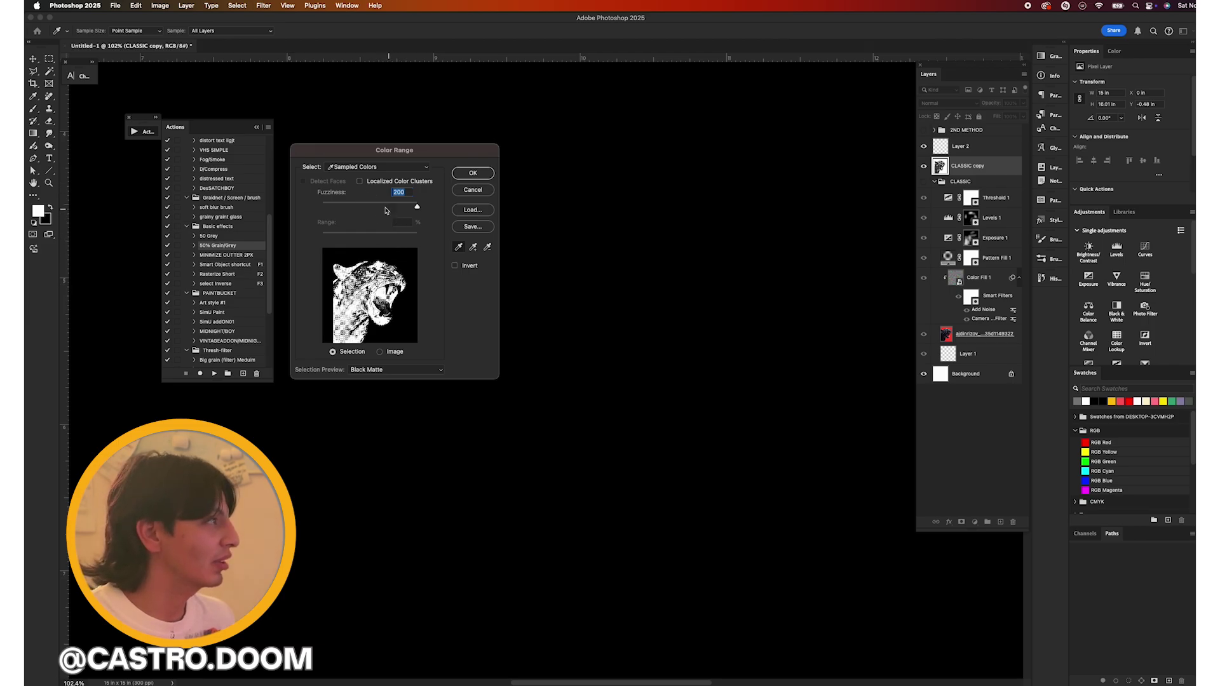
Accept the Color Range selection, fill it with black on Layer 2, then deselect.
{"action": "left_click", "coordinate": [471, 176]}
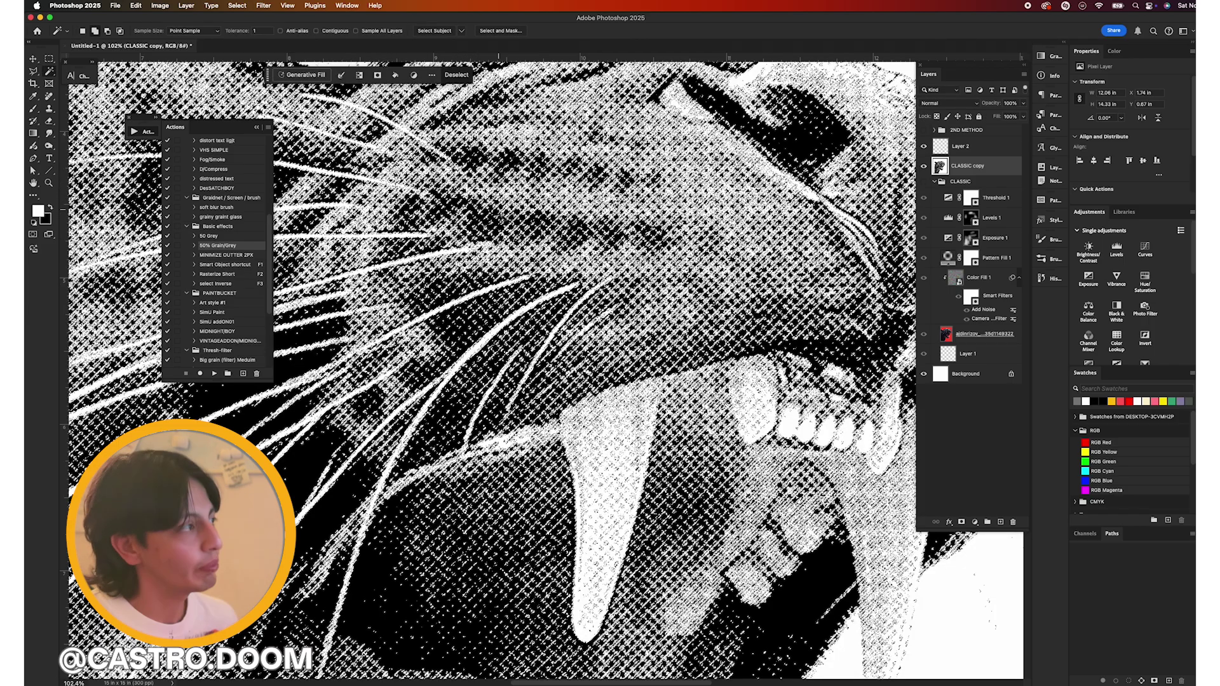
{"action": "key", "text": "super+minus"}
{"action": "key", "text": "super+minus"}
{"action": "key", "text": "super+minus"}
{"action": "key", "text": "super+minus"}
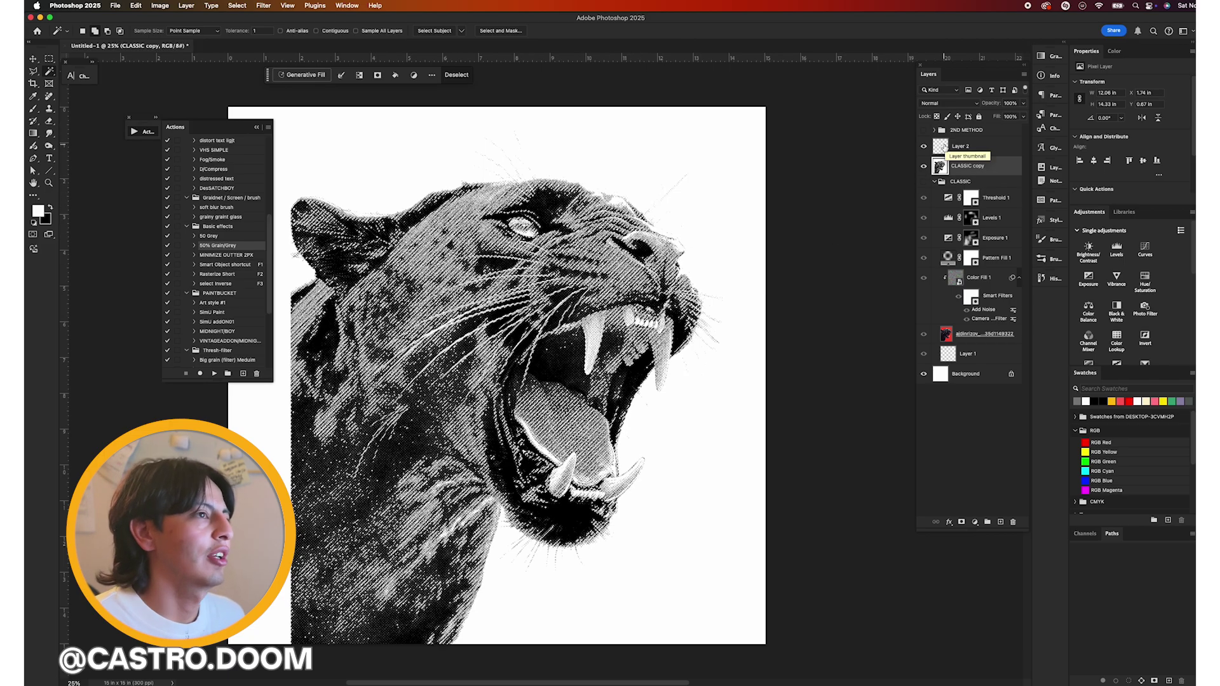
{"action": "left_click", "coordinate": [943, 147]}
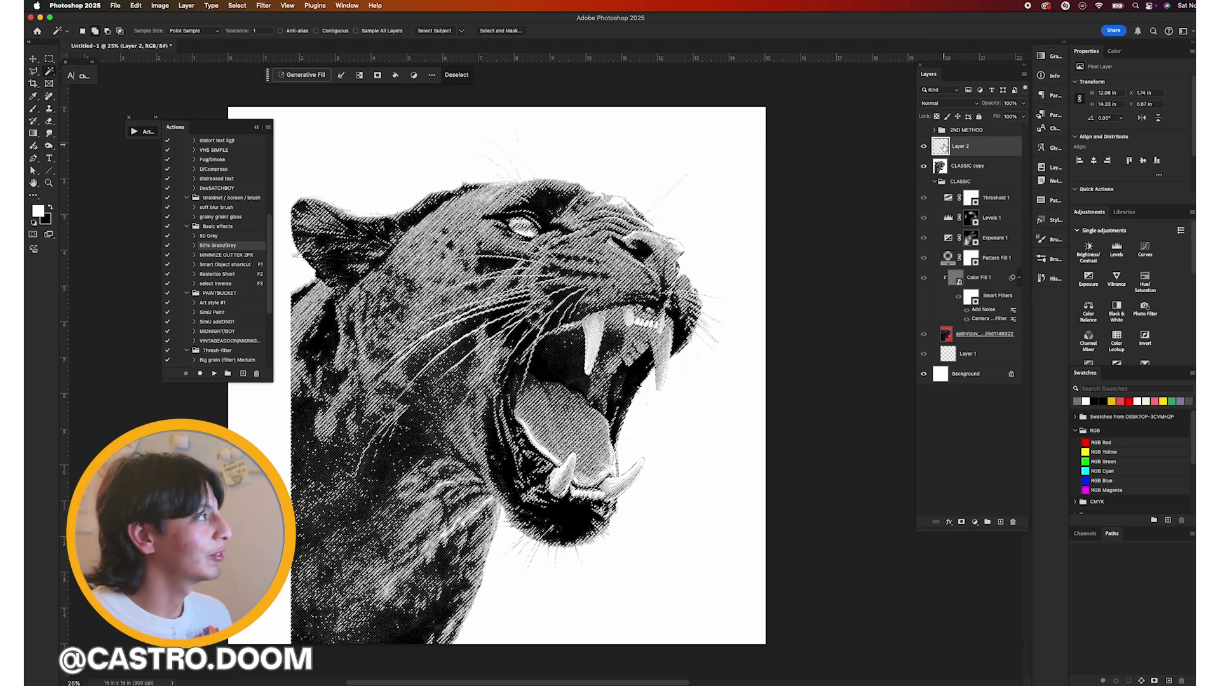
{"action": "key", "text": "x"}
{"action": "key", "text": "super+BackSpace"}
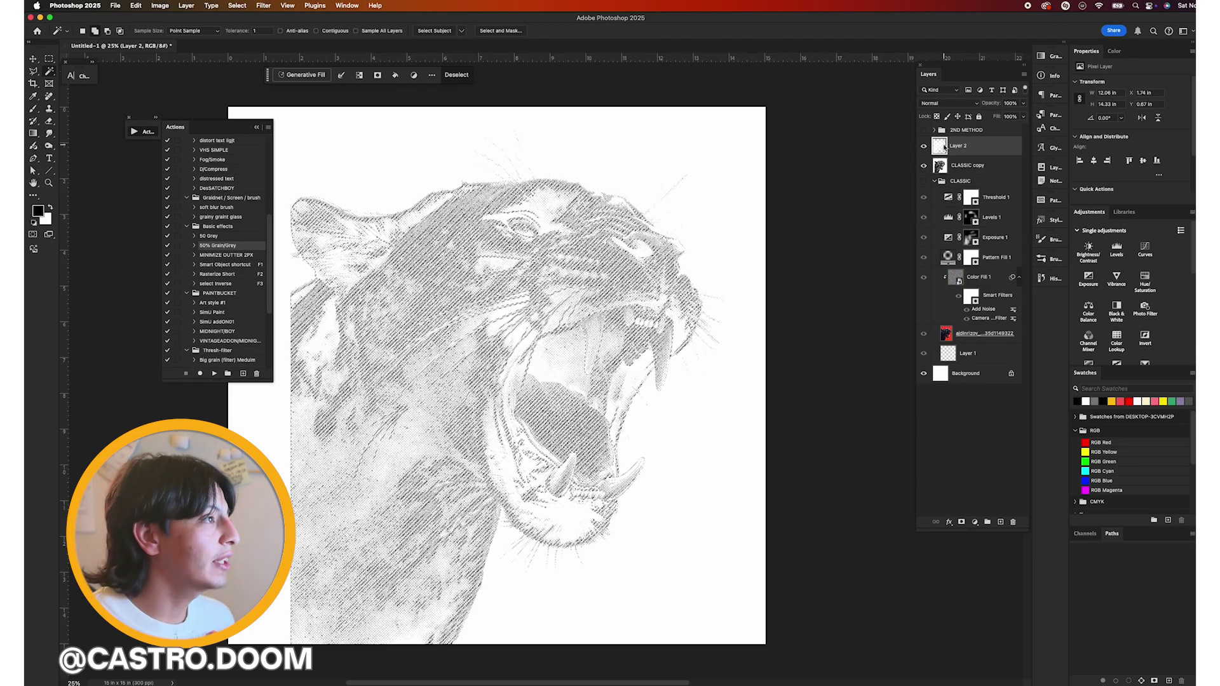
{"action": "key", "text": "super+z"}
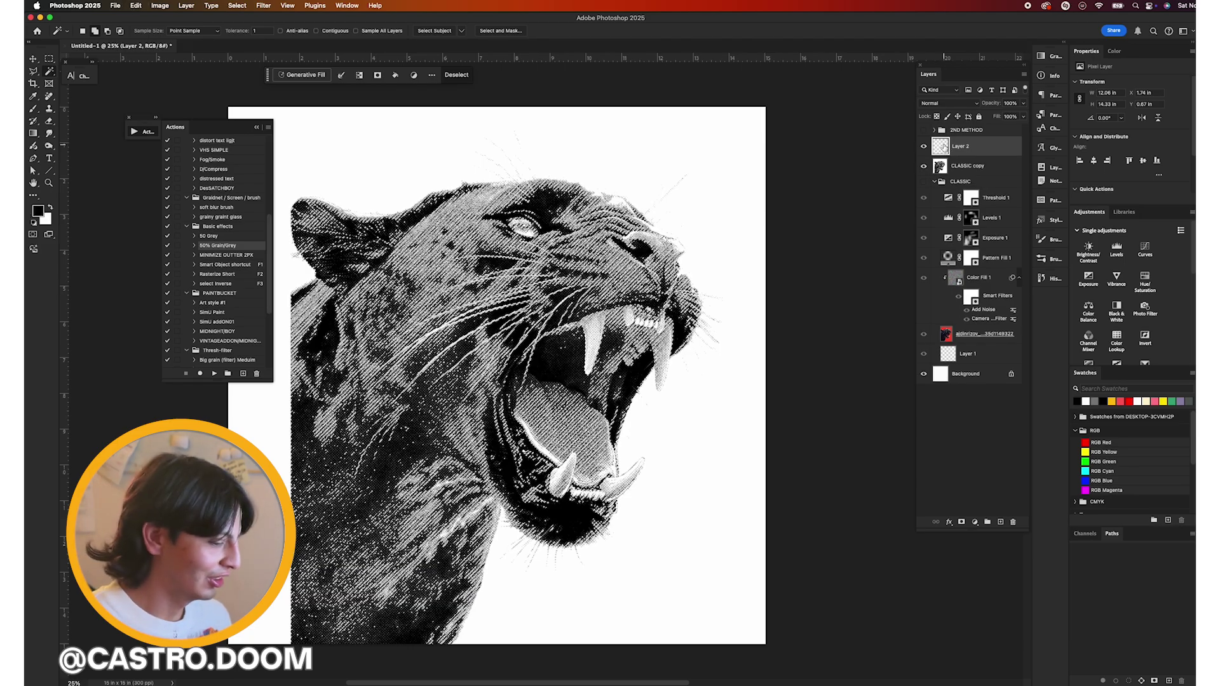
{"action": "key", "text": "x"}
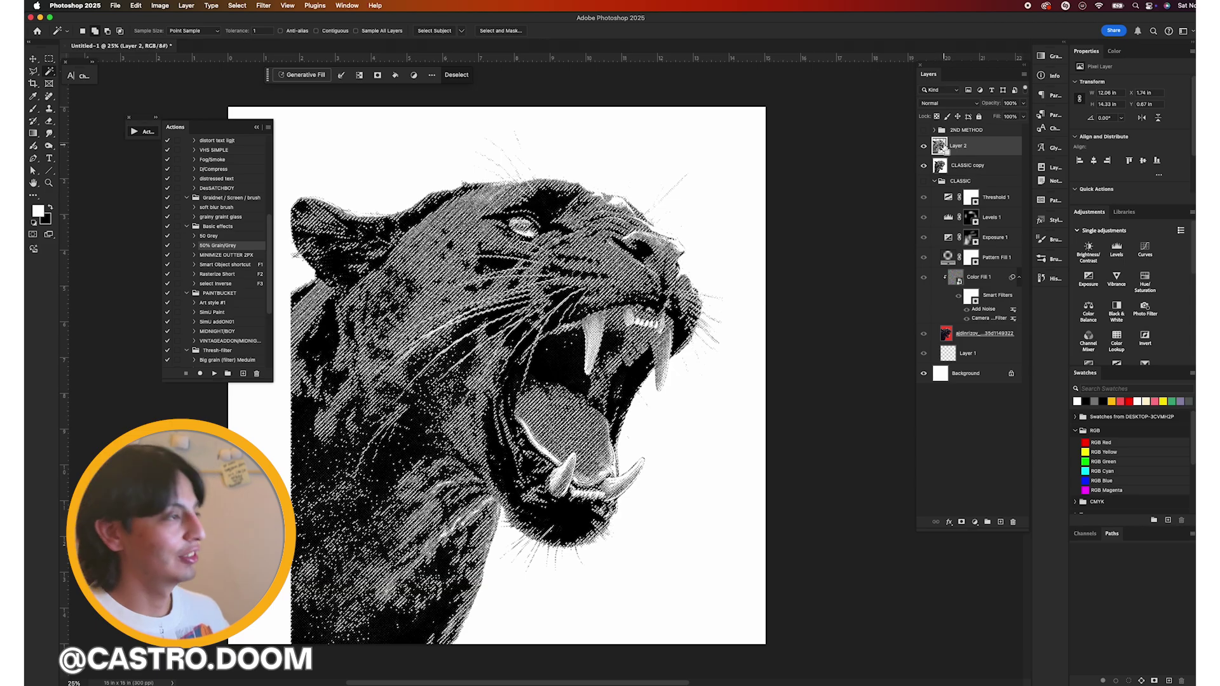
{"action": "key", "text": "super+d"}
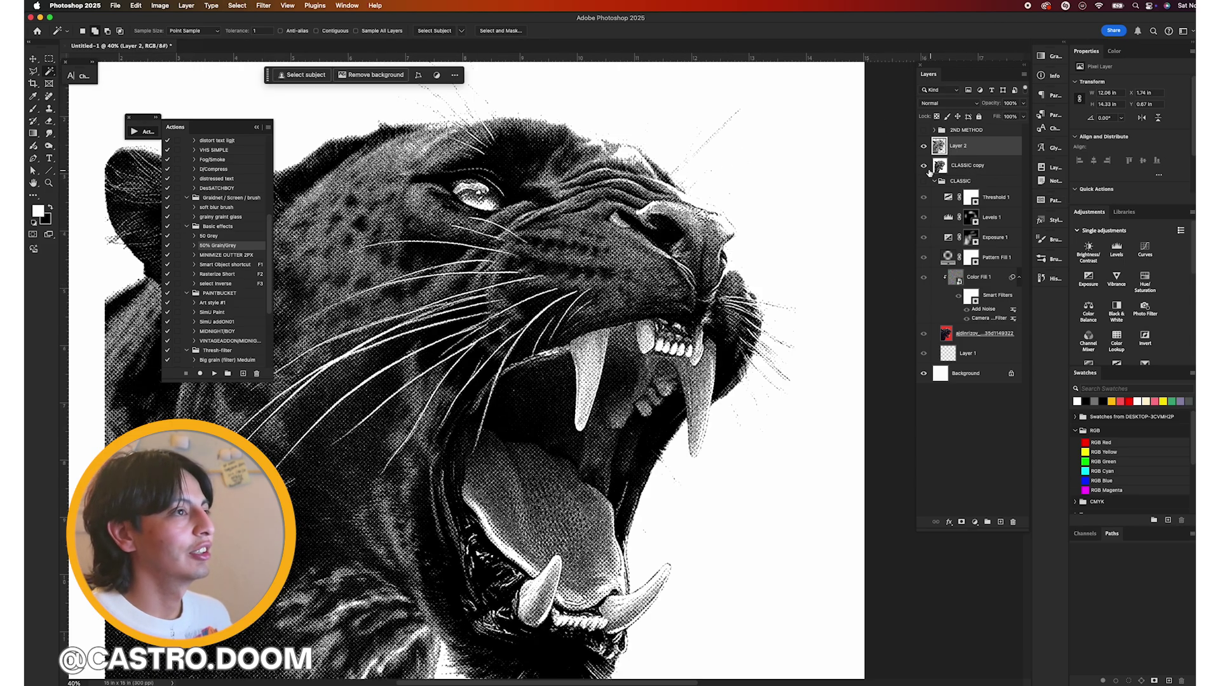
Hide the CLASSIC copy and Background layers so the panther sits on transparency.
{"action": "left_click", "coordinate": [925, 167]}
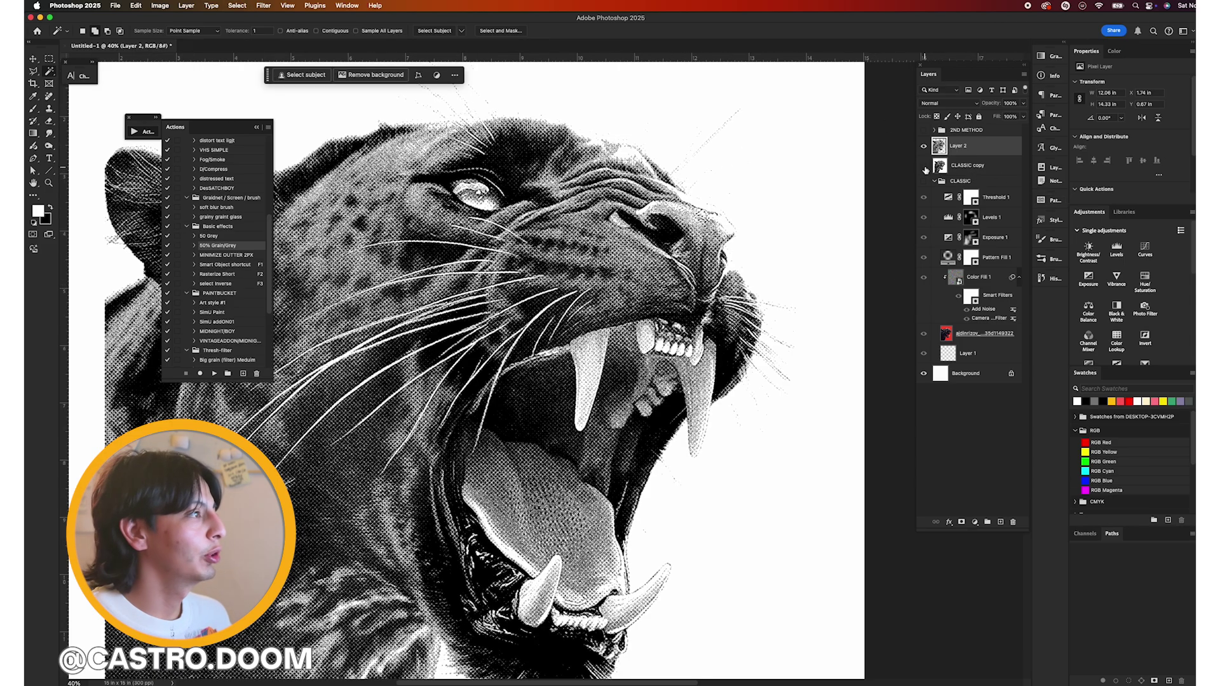
{"action": "key", "text": "super+minus"}
{"action": "key", "text": "super+minus"}
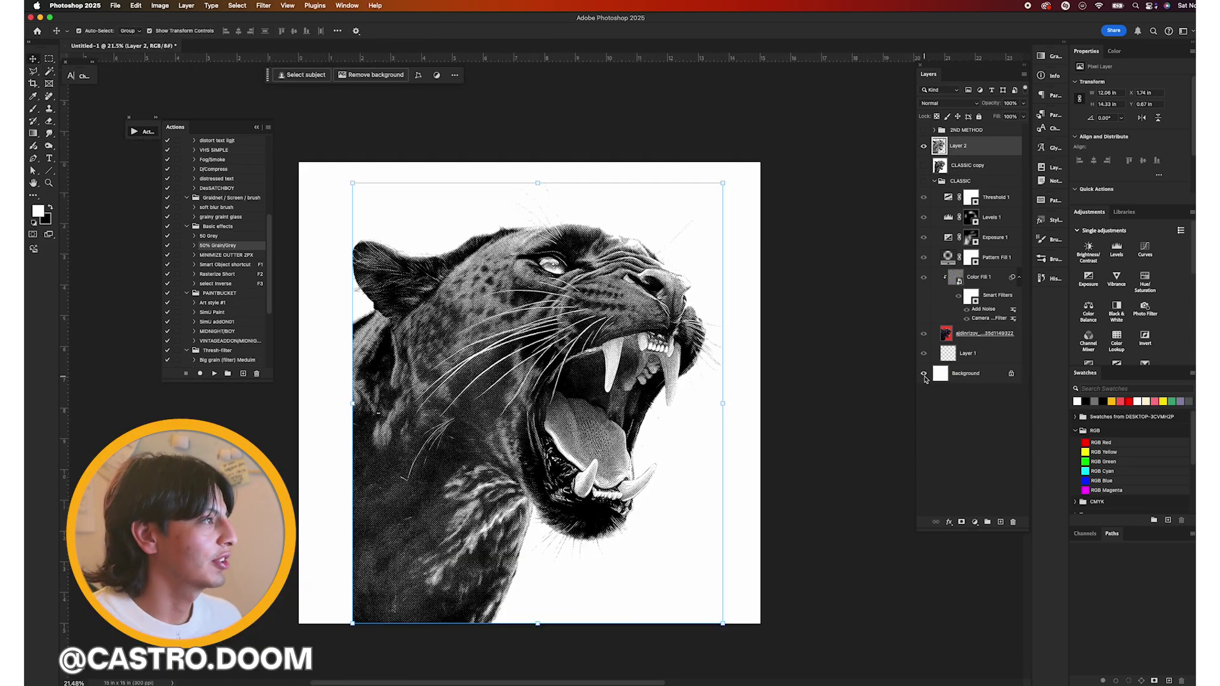
{"action": "left_click", "coordinate": [924, 374]}
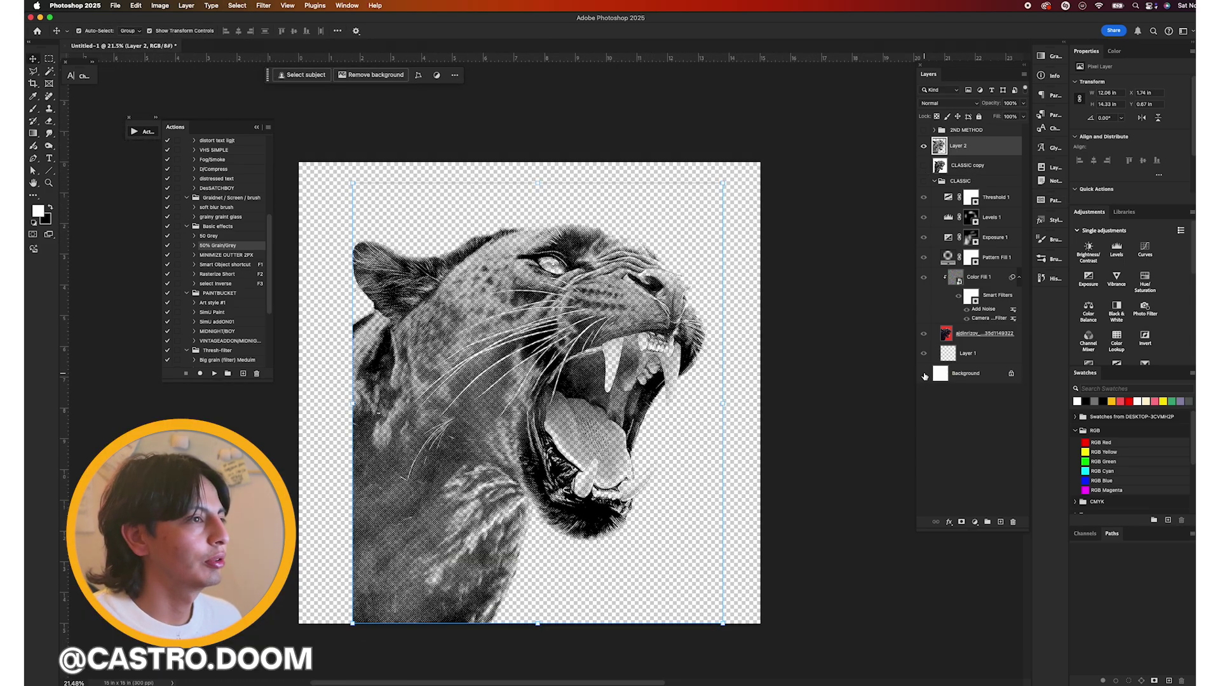
{"action": "scroll", "coordinate": [607, 345], "scroll_direction": "up", "scroll_amount": 5}
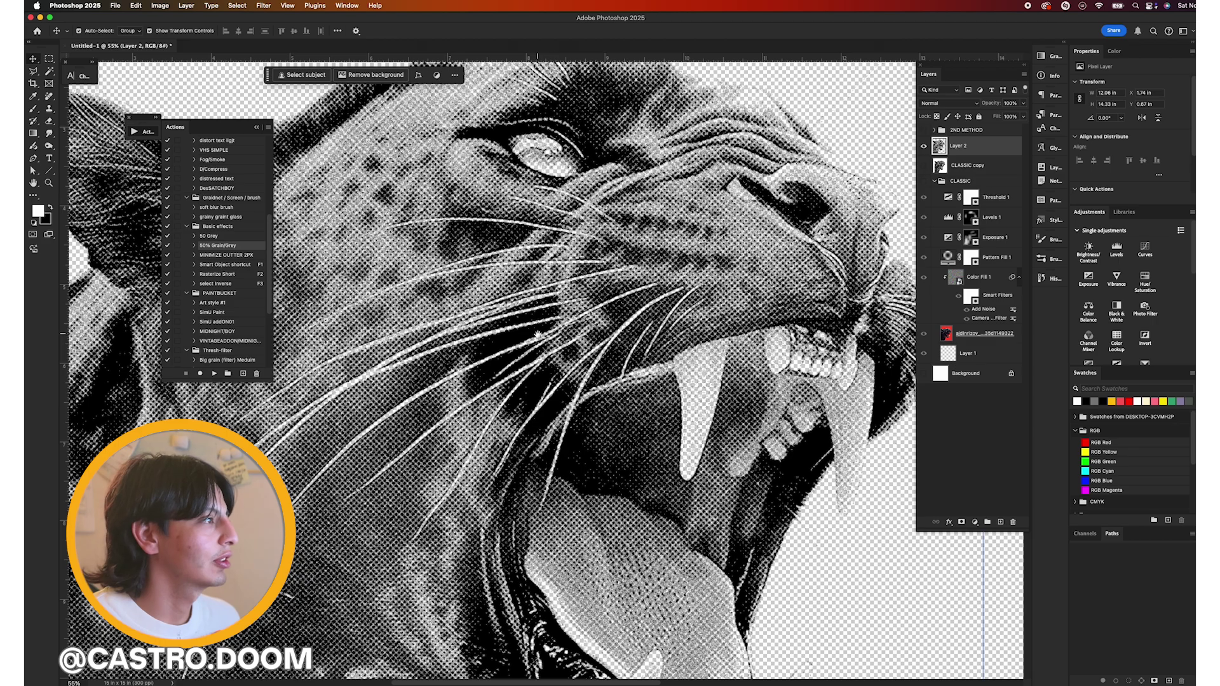
{"action": "scroll", "coordinate": [747, 342], "scroll_direction": "down", "scroll_amount": 5}
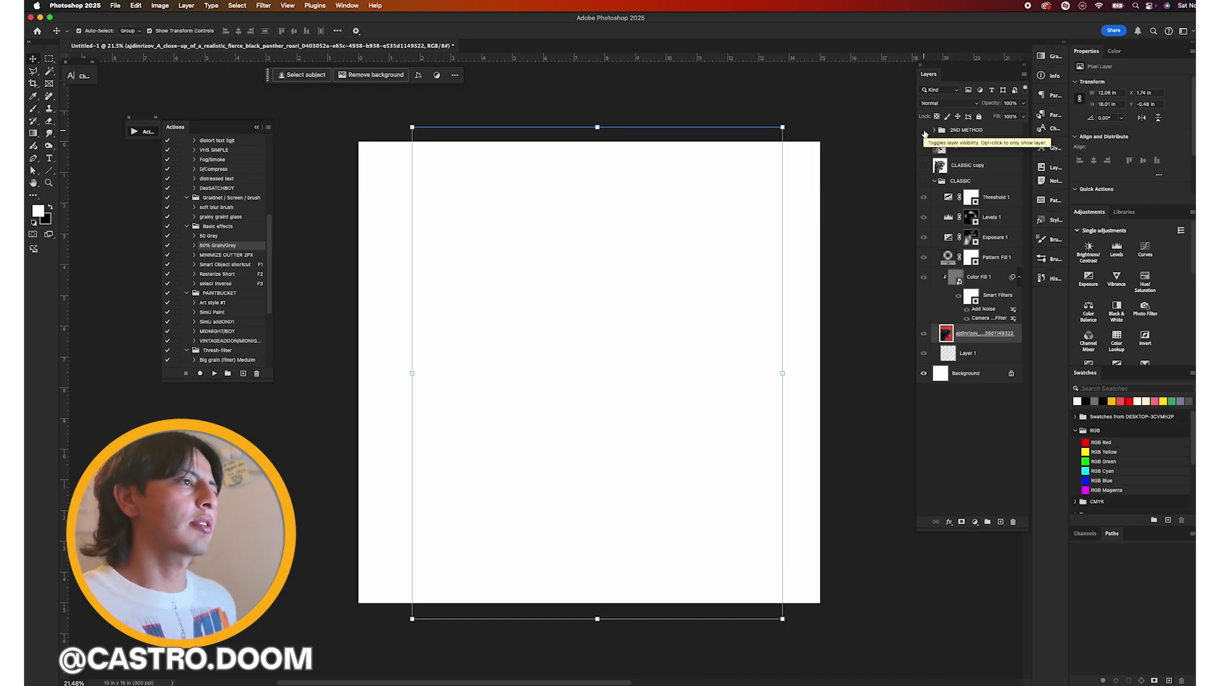
Make the 2ND METHOD group visible and select the pin-up portrait smart object inside it.
{"action": "left_click", "coordinate": [924, 131]}
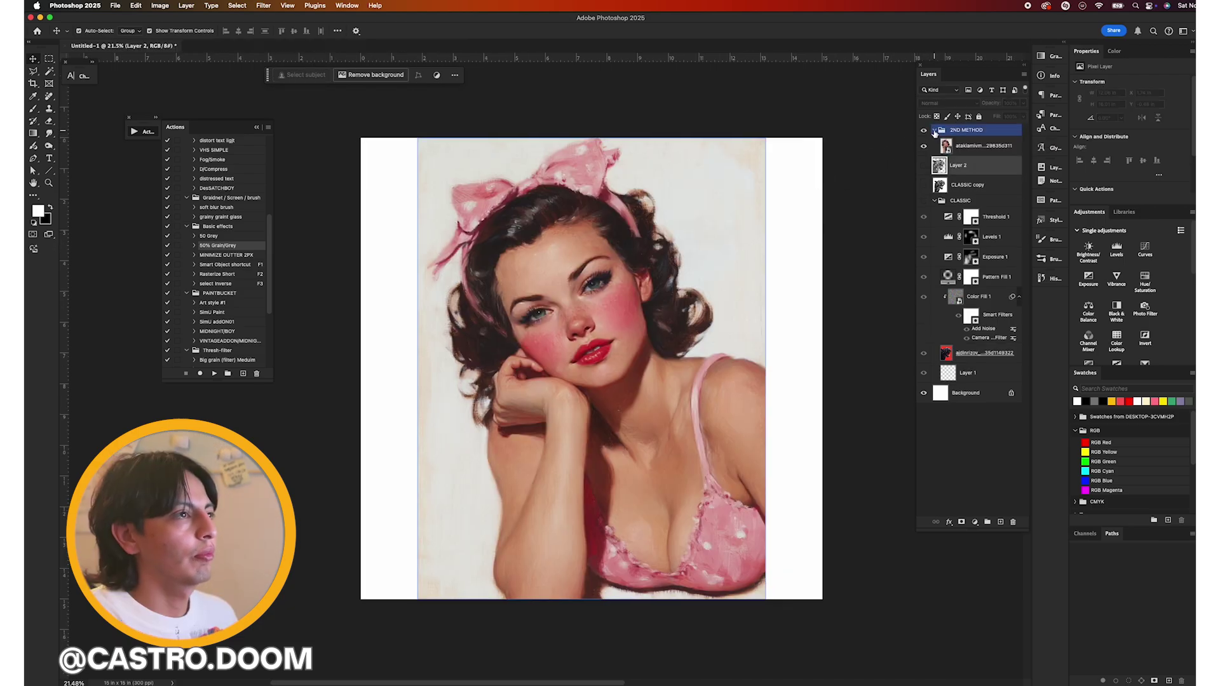
{"action": "left_click", "coordinate": [945, 148]}
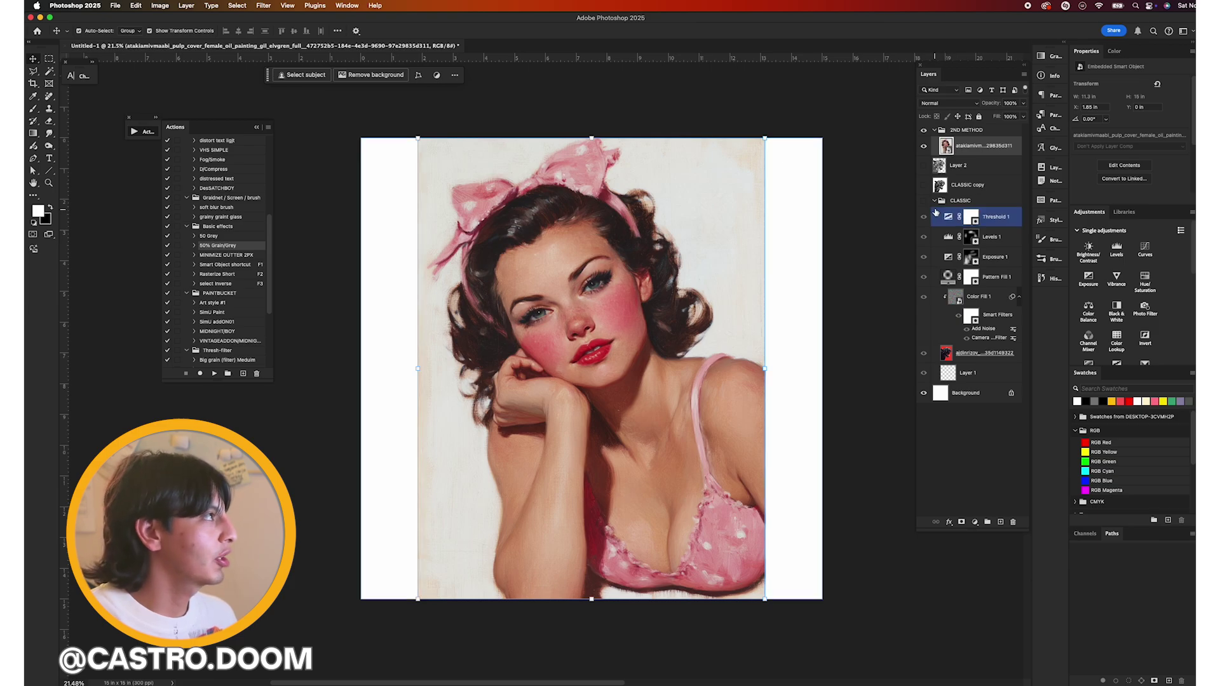
Open the Filter Gallery on the portrait, reset it, and select the Stamp effect above the Grain layers.
{"action": "left_click", "coordinate": [263, 6]}
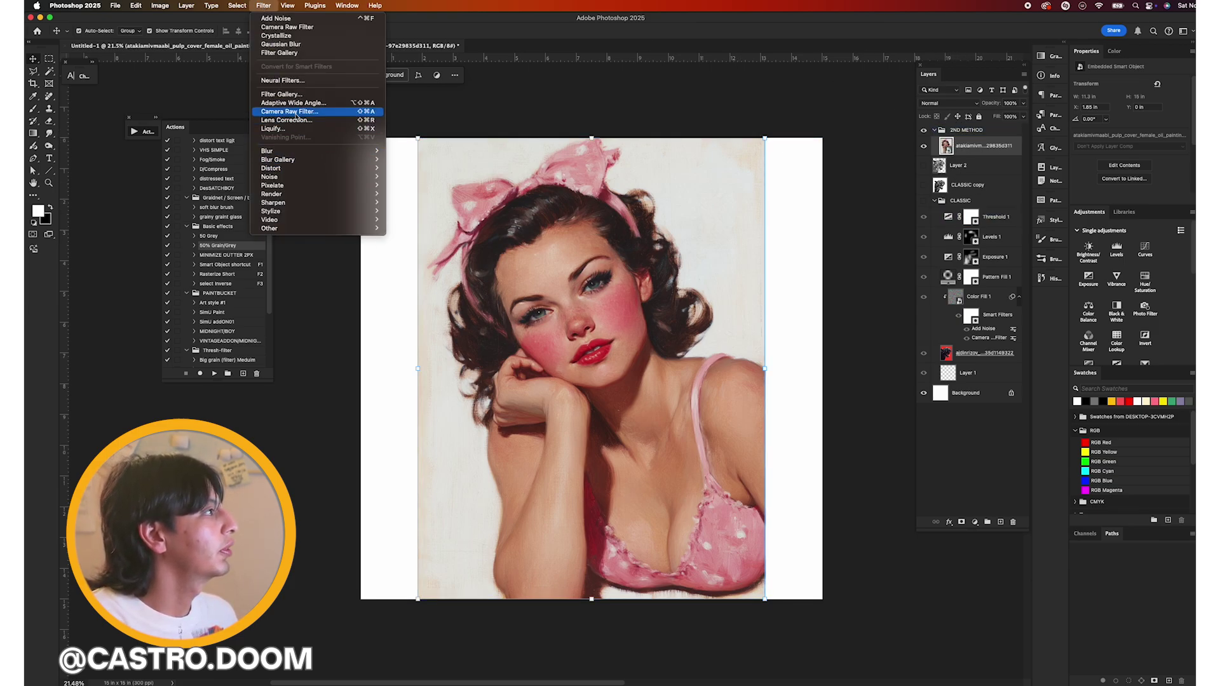
{"action": "left_click", "coordinate": [281, 94]}
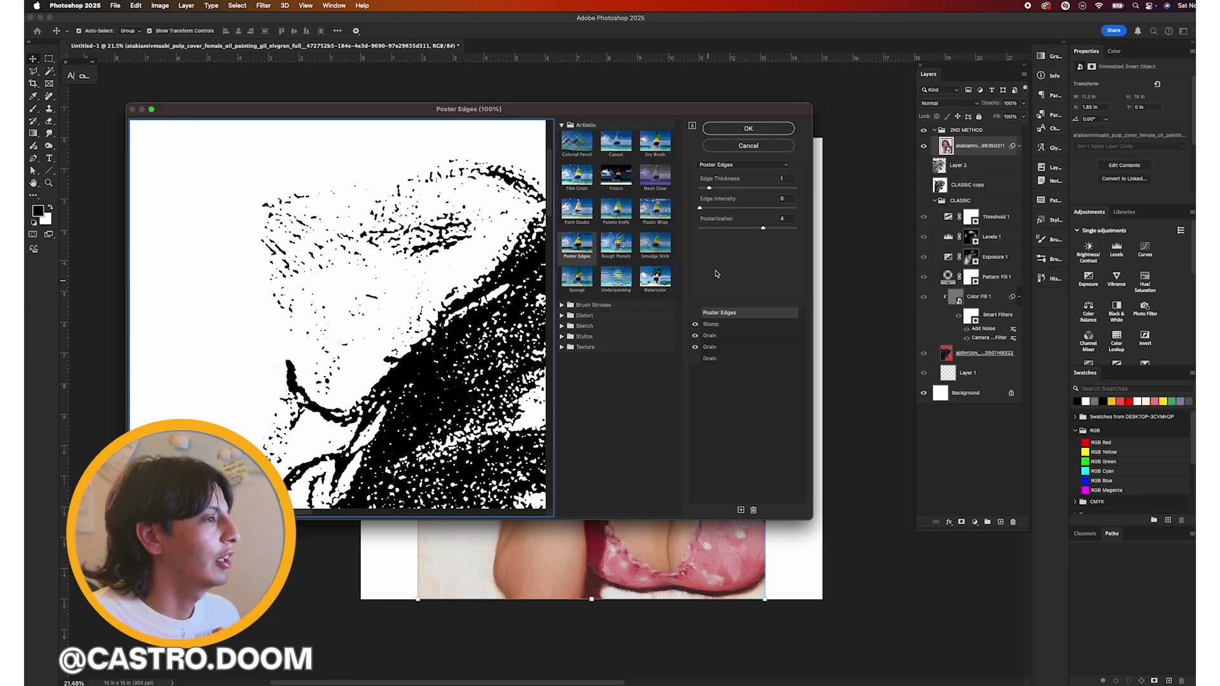
{"action": "key", "text": "alt"}
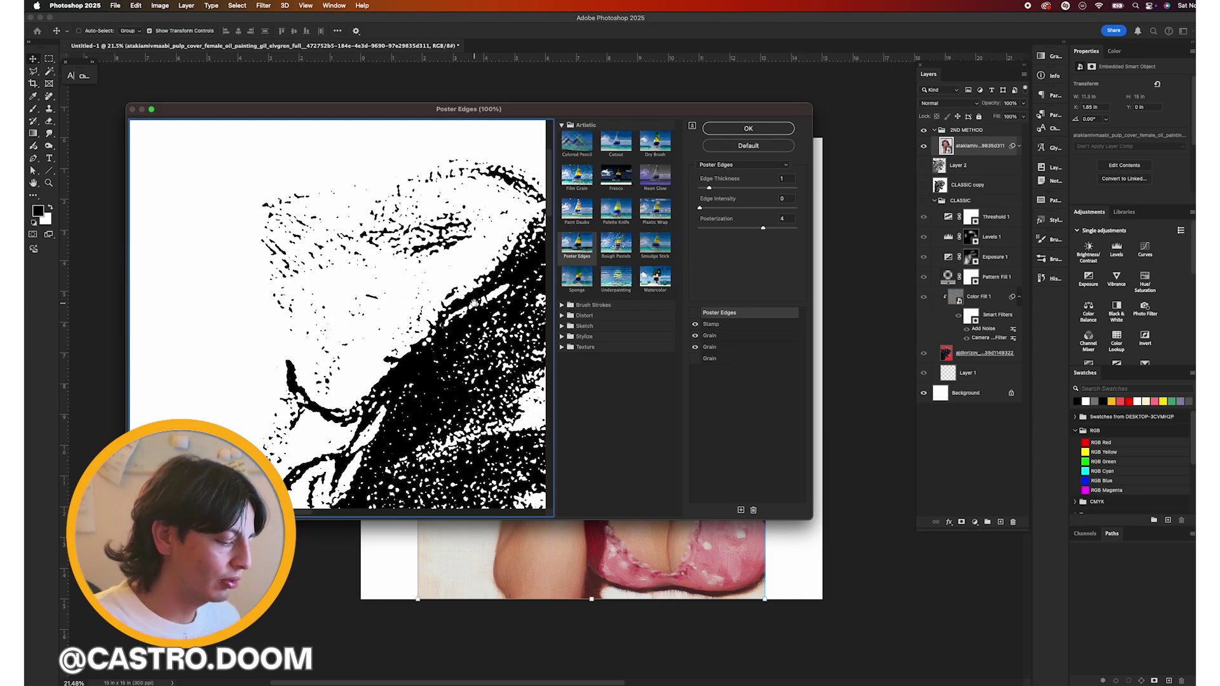
{"action": "left_click", "coordinate": [474, 304], "text": "alt"}
{"action": "left_click", "coordinate": [728, 325]}
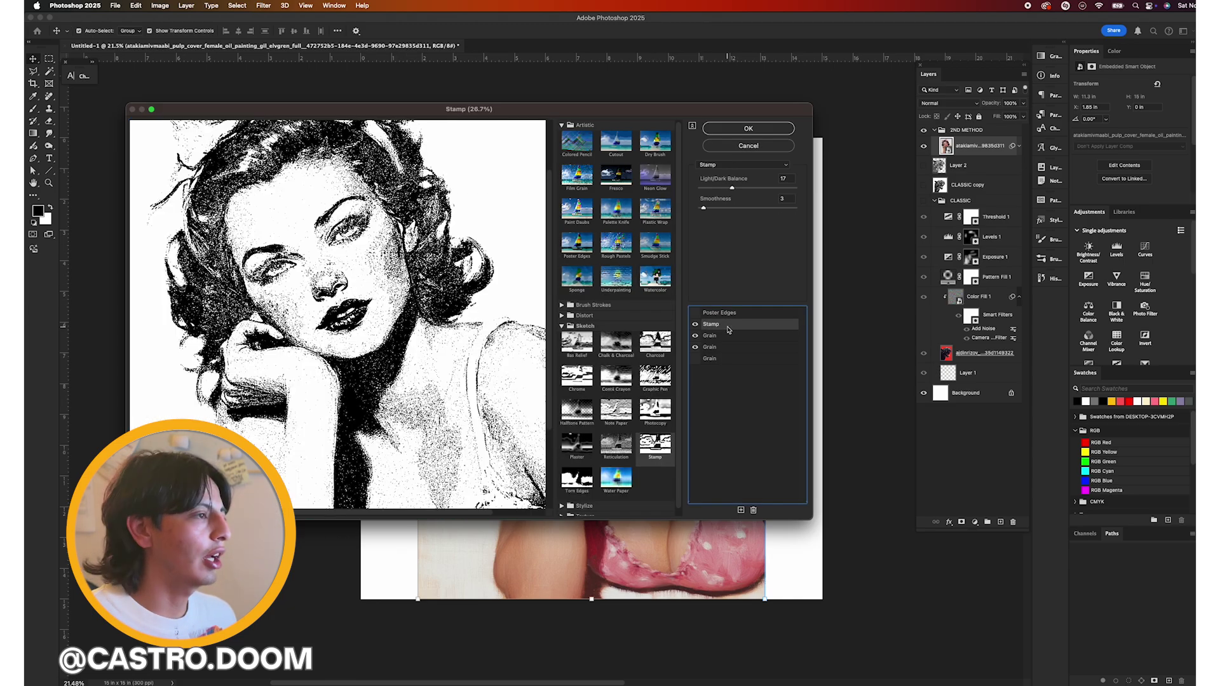